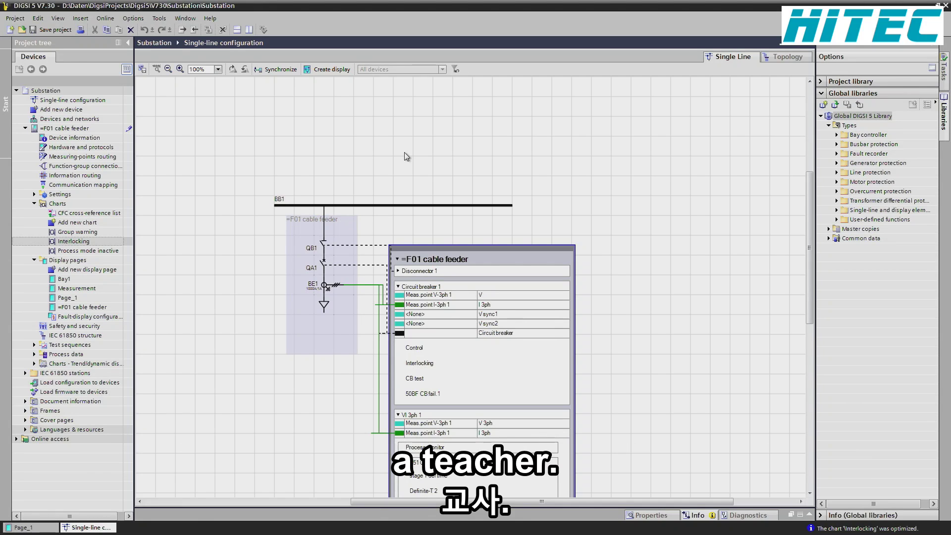
Copy the =F01 cable feeder bay with its device and paste a duplicate onto the canvas.
click(295, 318)
click(480, 263)
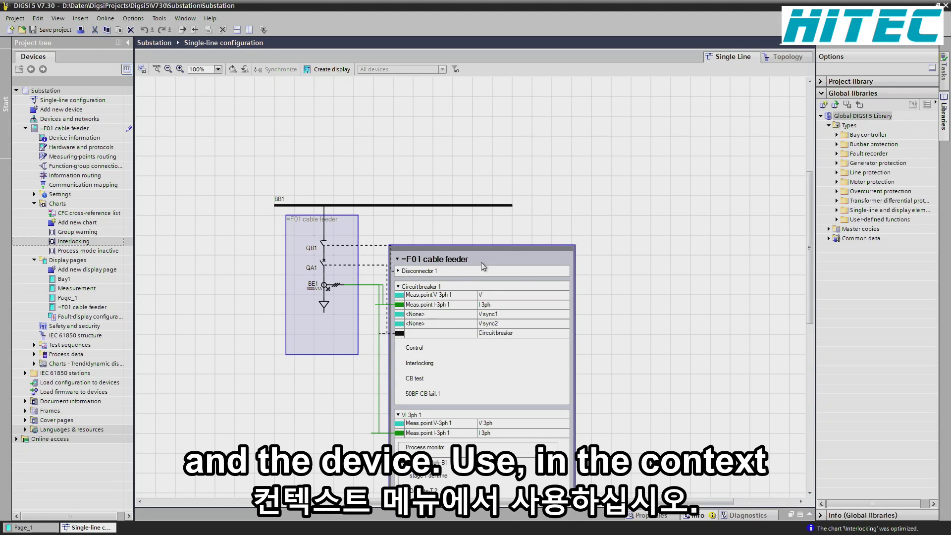
right_click(480, 263)
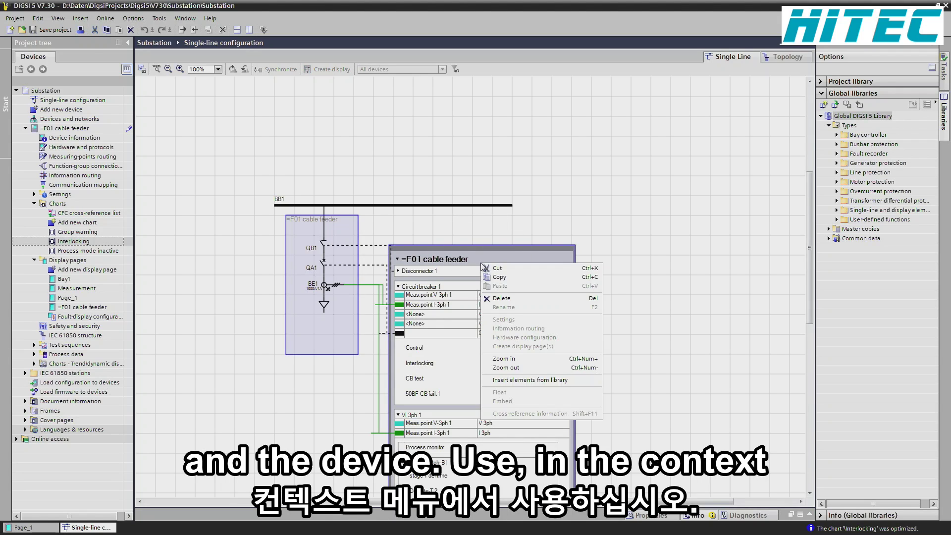
click(499, 277)
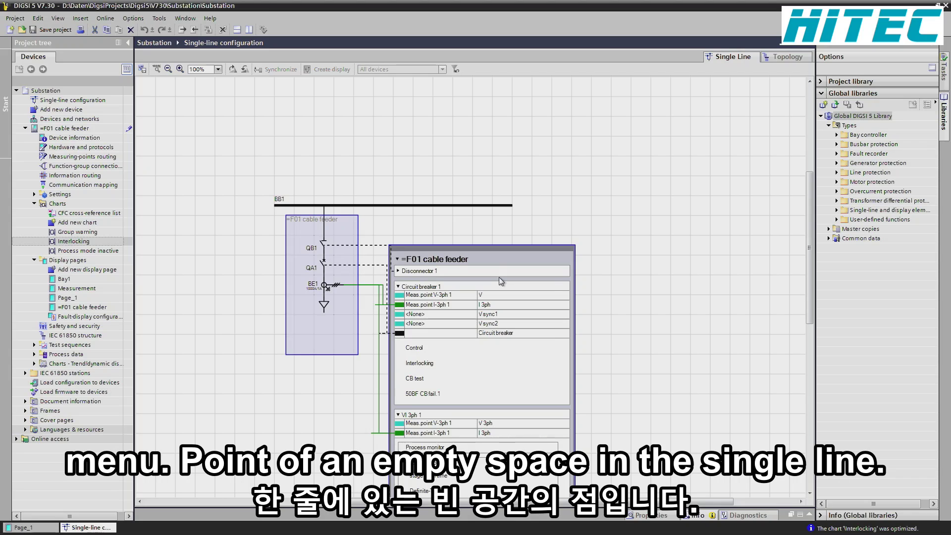
drag(427, 502, 506, 501)
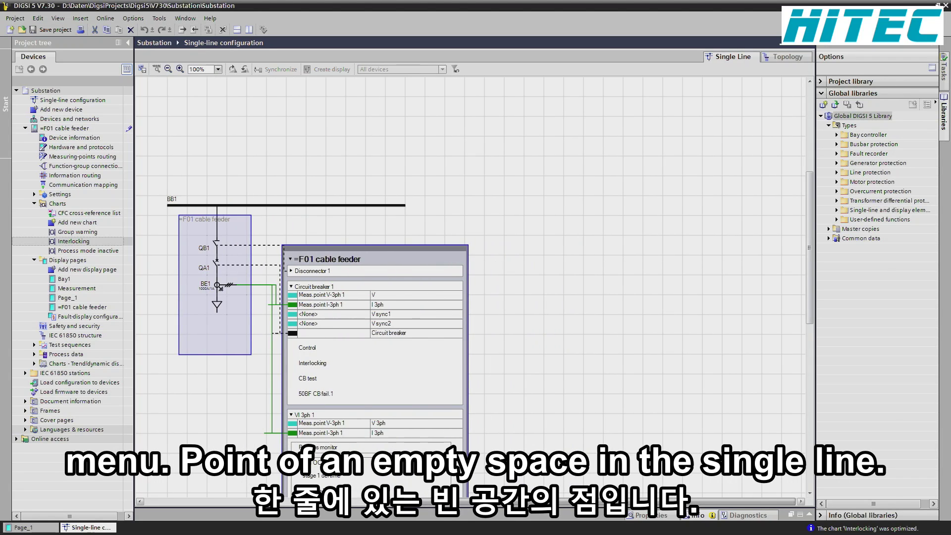
click(665, 310)
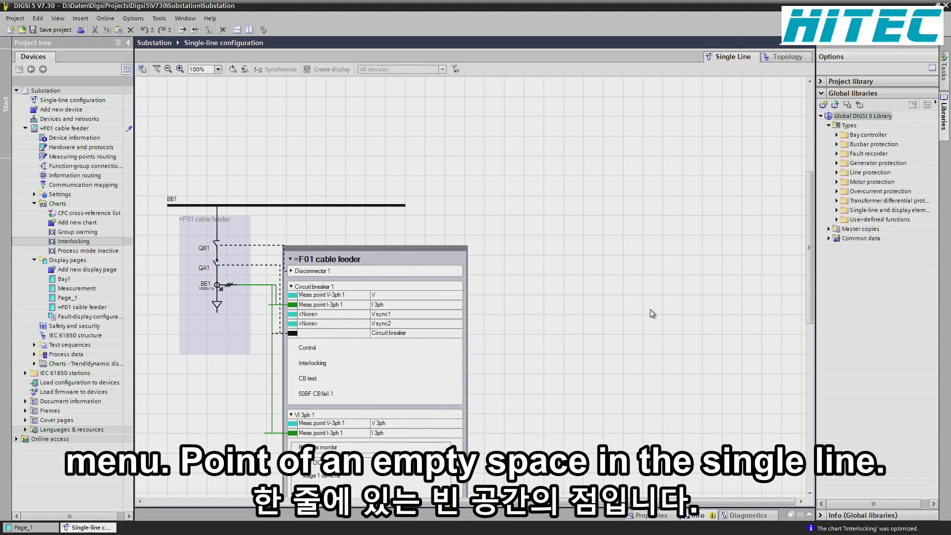
right_click(644, 308)
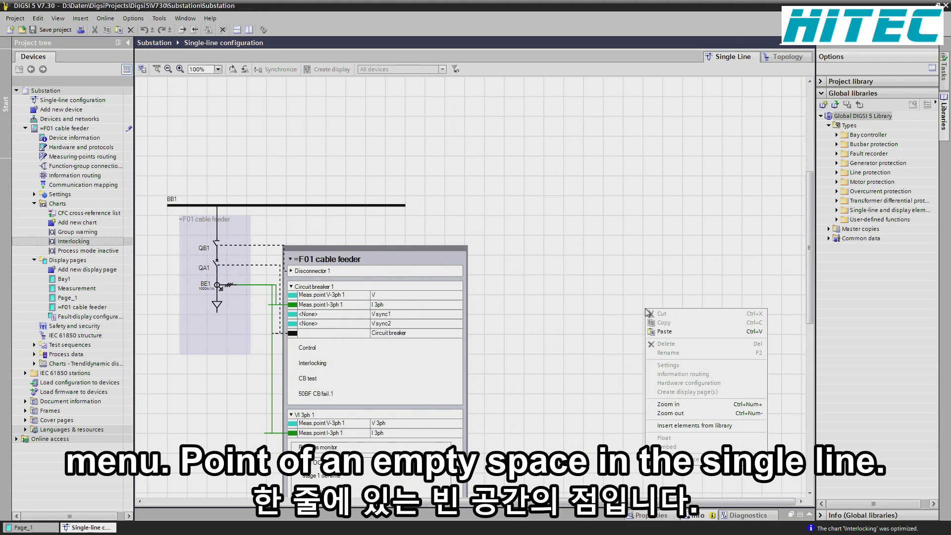
click(661, 329)
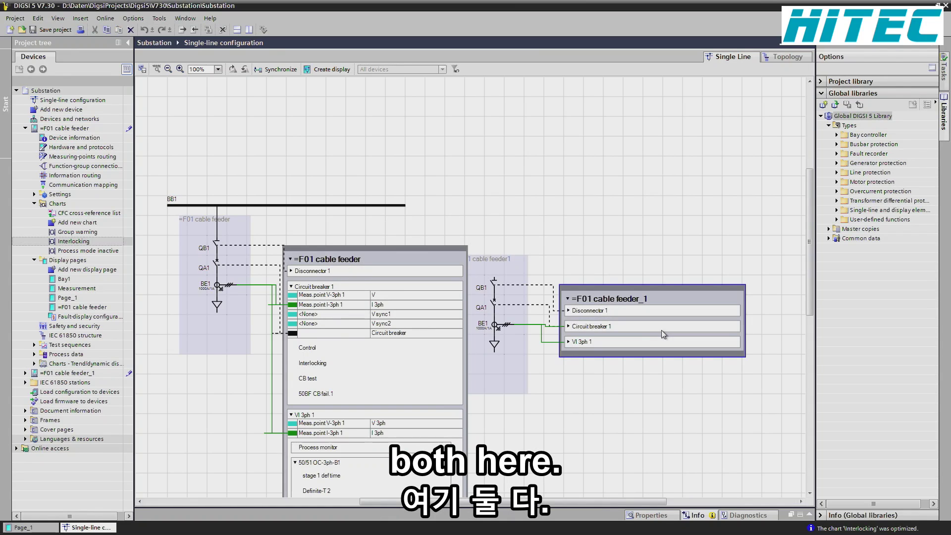
Move the copied bay right, lengthen busbar BB1 to reach it, and connect its QB1 to BB1.
click(510, 270)
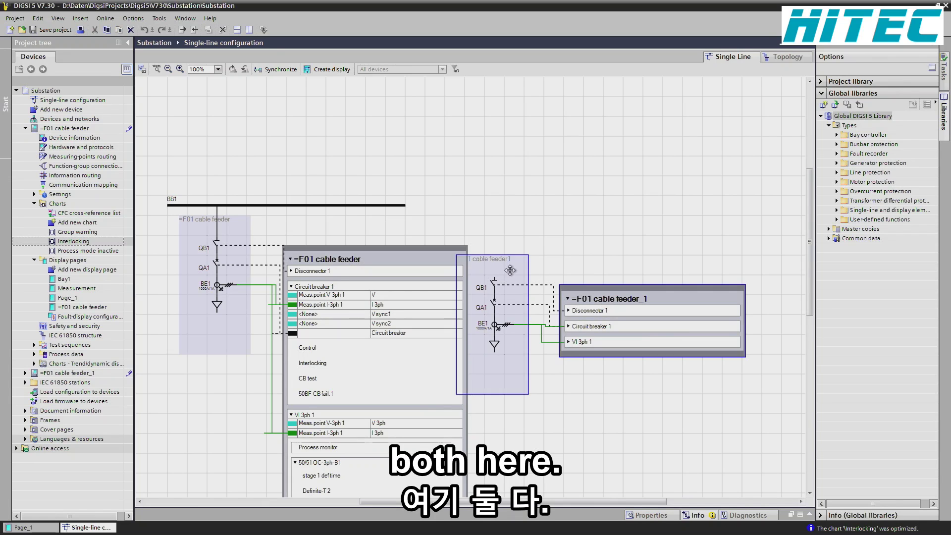
drag(510, 270, 726, 255)
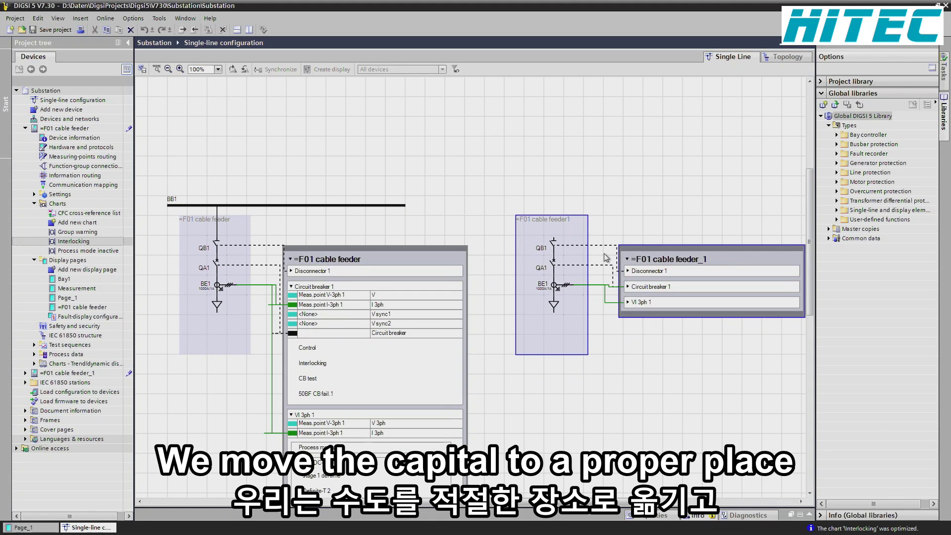
click(405, 203)
drag(405, 203, 797, 218)
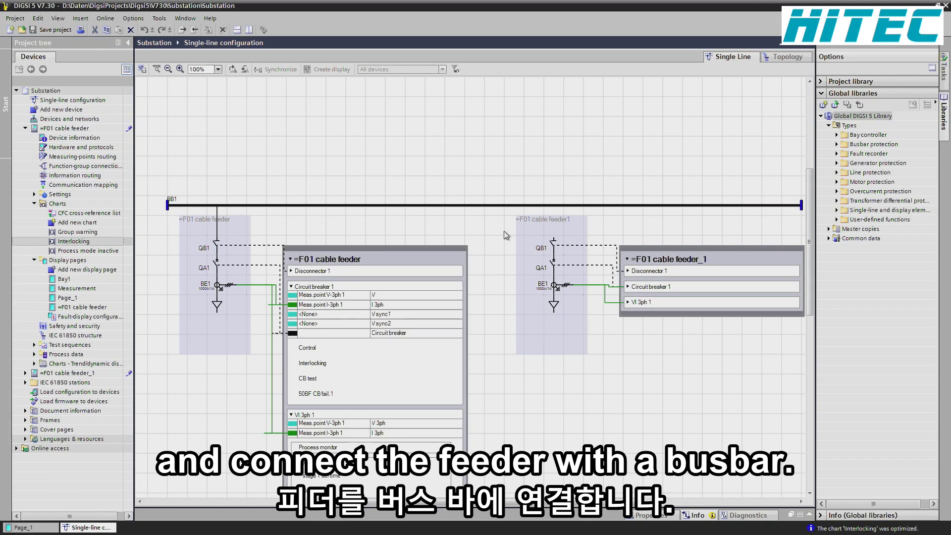
drag(556, 242, 532, 220)
Rename the copied bay to =F02 OHL.
double_click(539, 219)
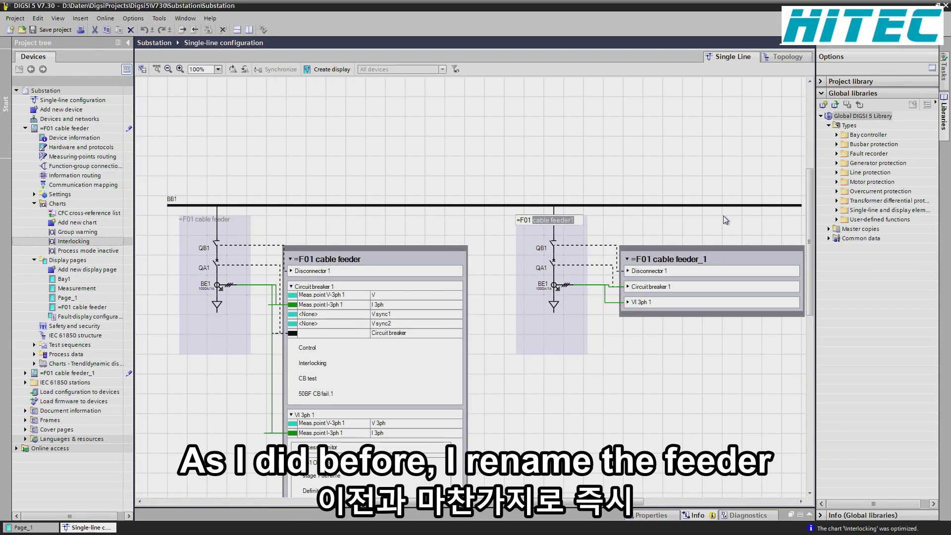
text(OHL)
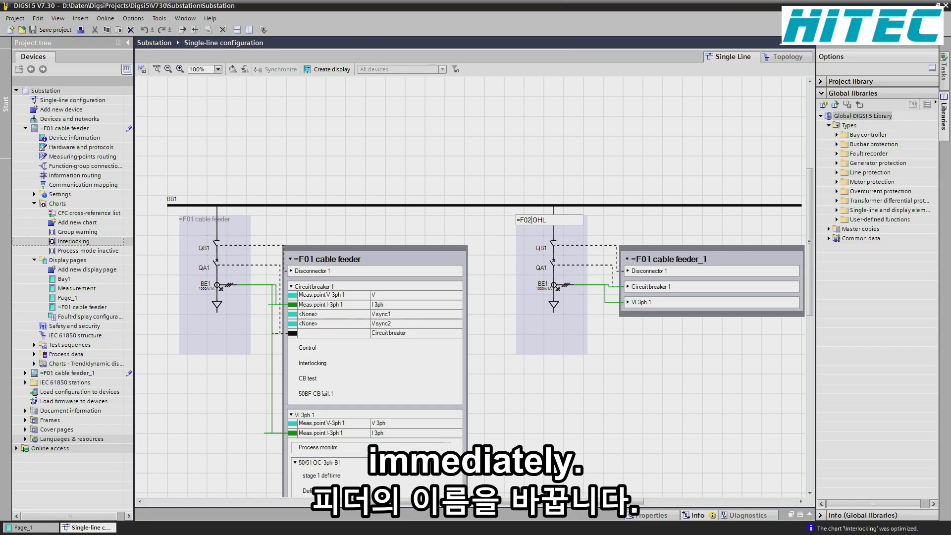
key(Return)
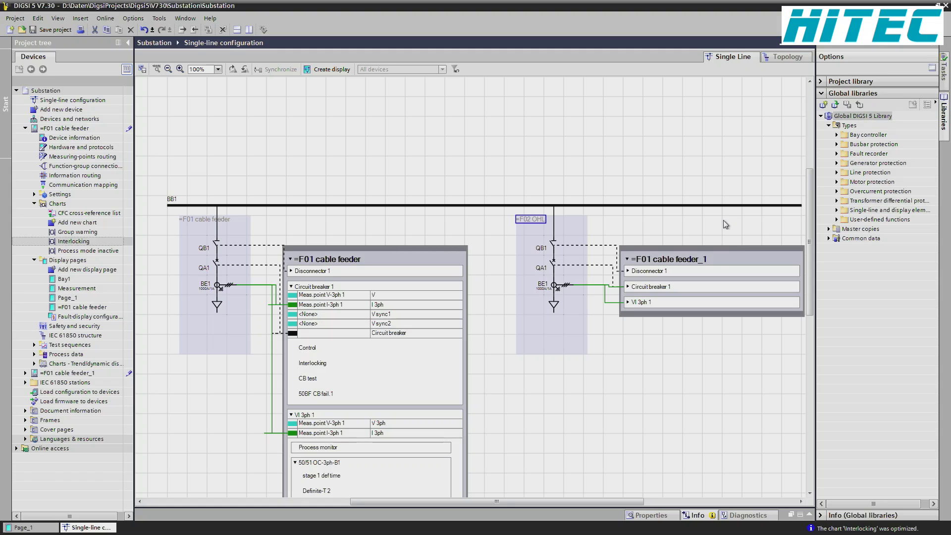
Change the copied device's name in its General properties to =F02 OHL.
click(702, 260)
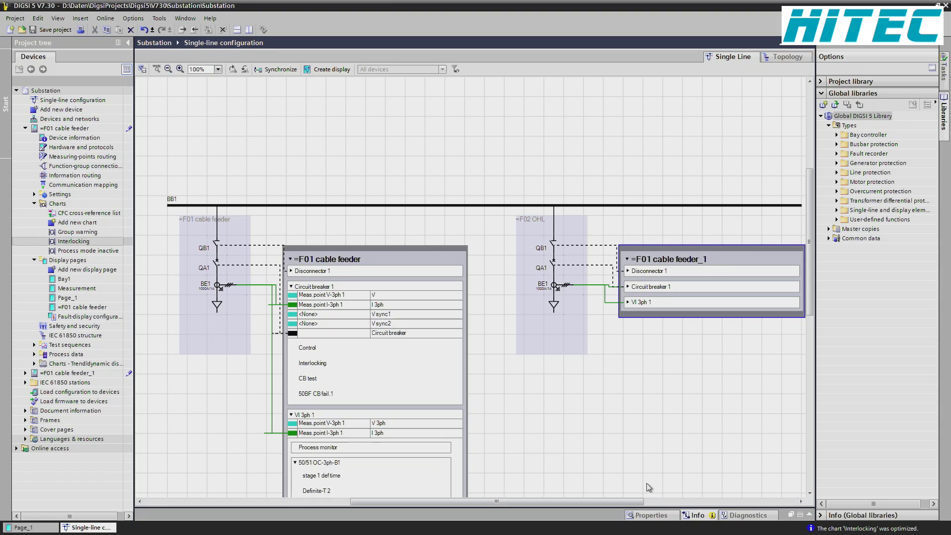
click(649, 515)
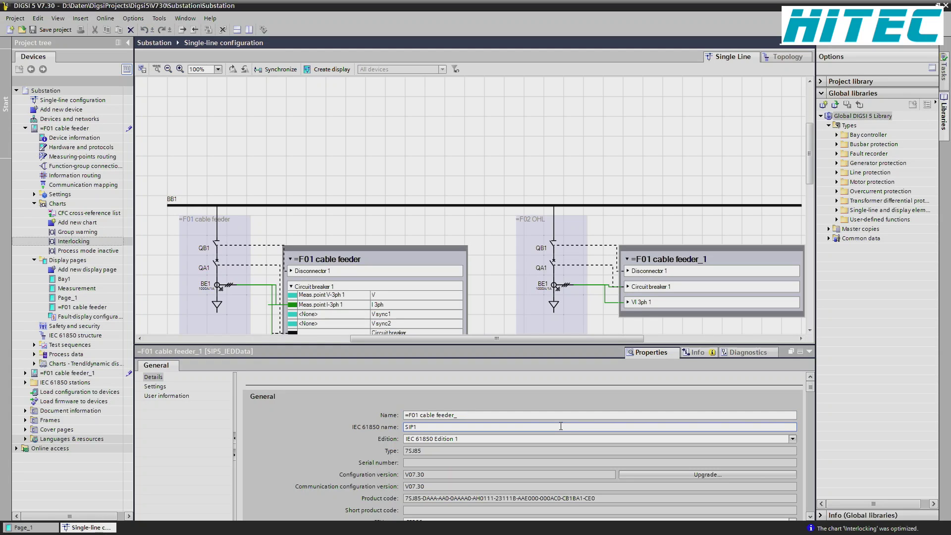
key(BackSpace)
key(BackSpace)
key(BackSpace)
key(BackSpace)
key(BackSpace)
key(BackSpace)
key(BackSpace)
key(BackSpace)
key(BackSpace)
key(BackSpace)
key(BackSpace)
key(BackSpace)
text(OHL)
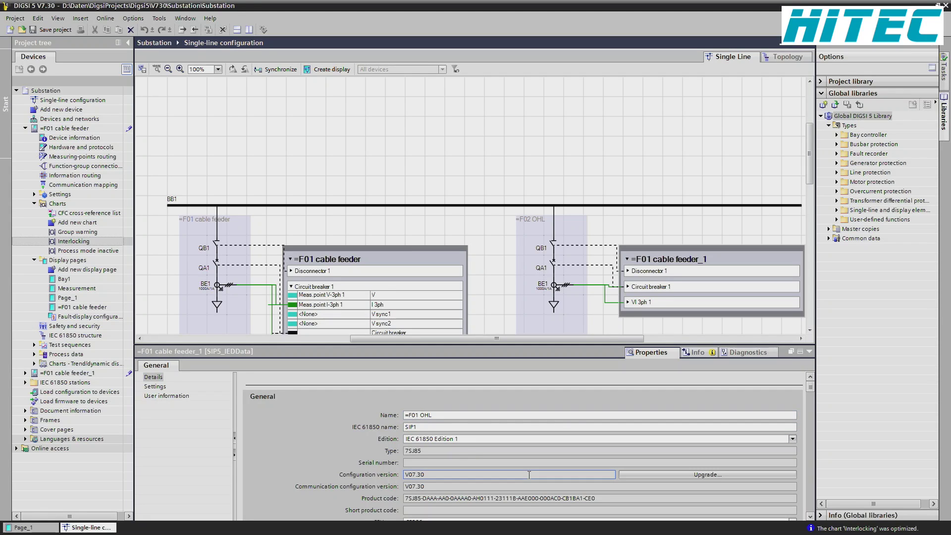
key(BackSpace)
text(2)
click(611, 390)
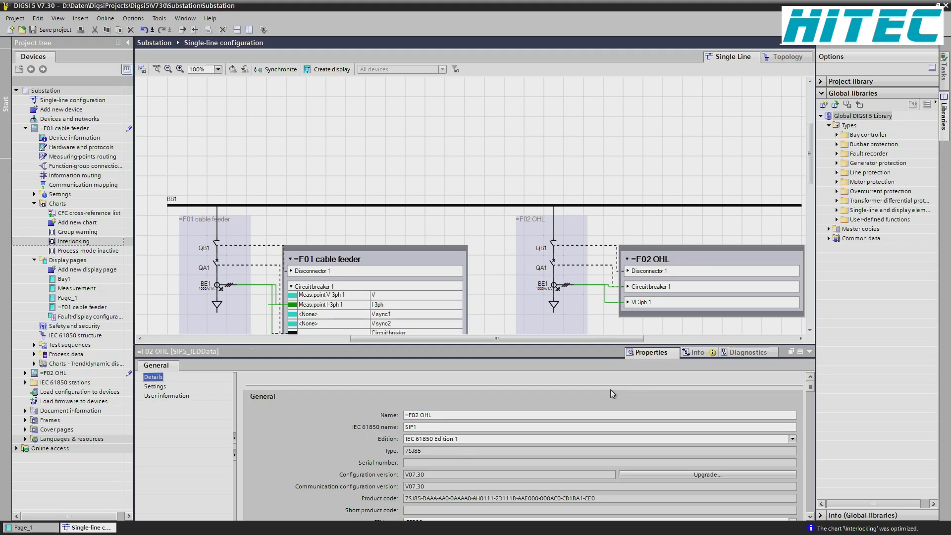
Hide the Properties pane and expand Disconnector 1, Circuit breaker 1 and VI 3ph 1 of =F02 OHL.
click(810, 352)
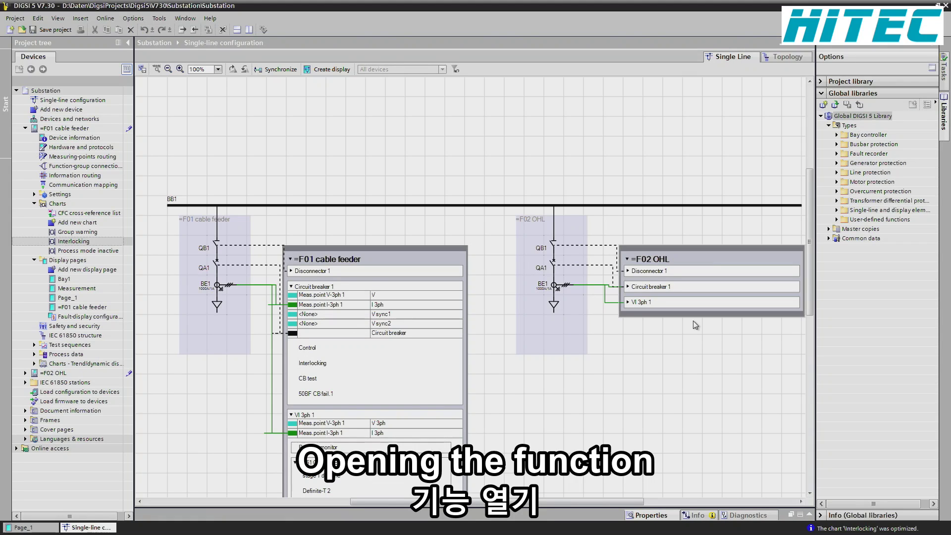
click(628, 271)
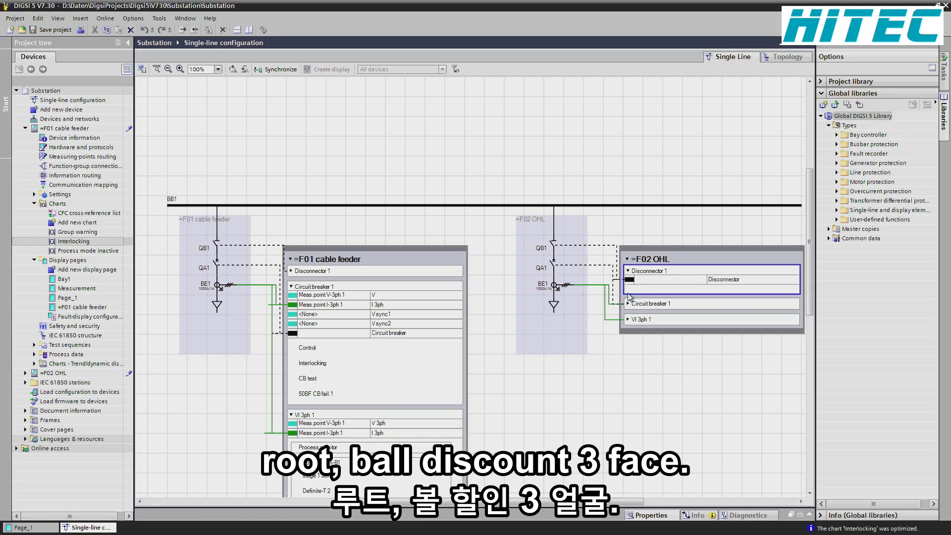
click(627, 304)
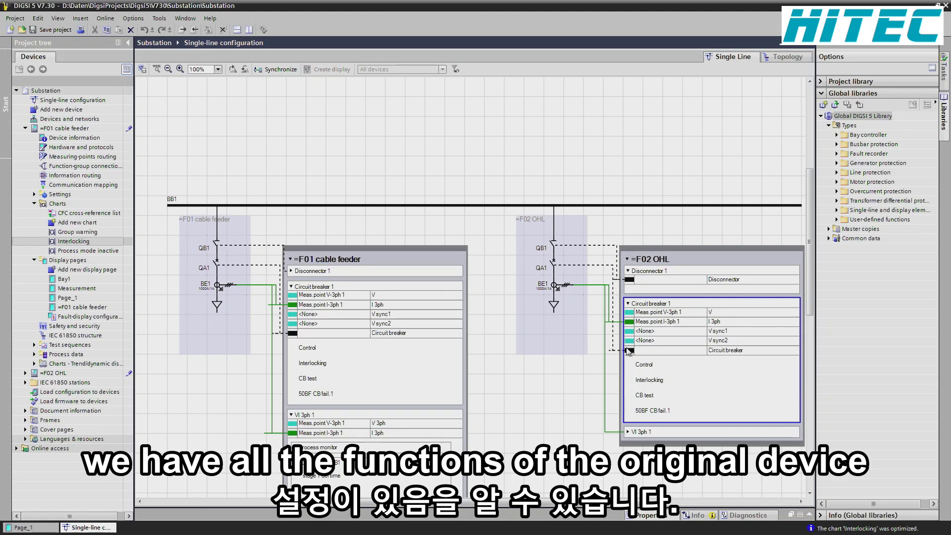
click(628, 432)
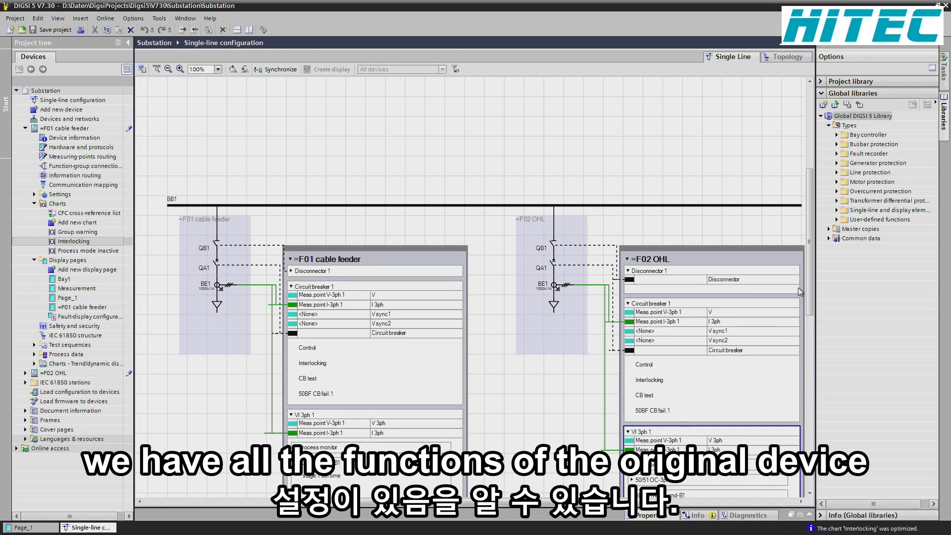
drag(806, 287, 806, 359)
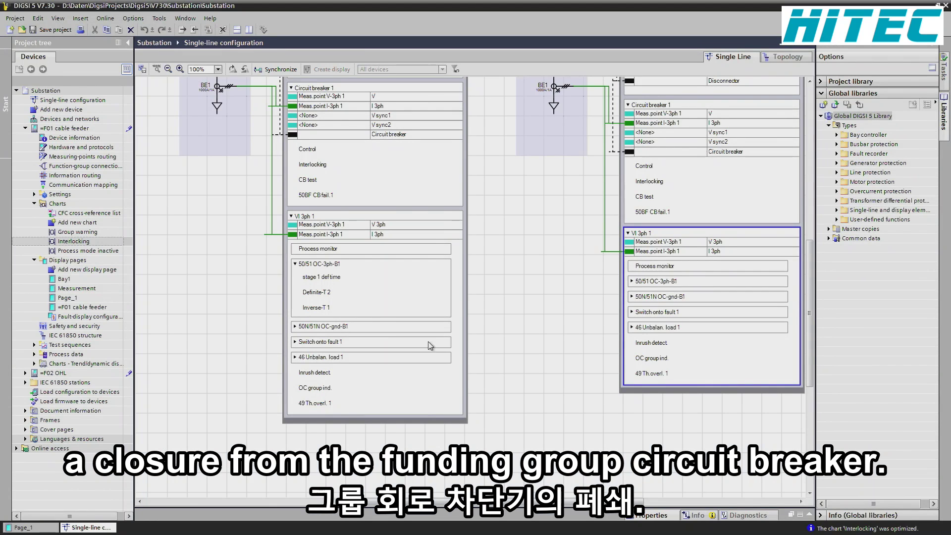
Delete both 46 Unbalan. load 1 and 49 Th.overl. 1 from VI 3ph 1, confirming with Yes.
click(647, 329)
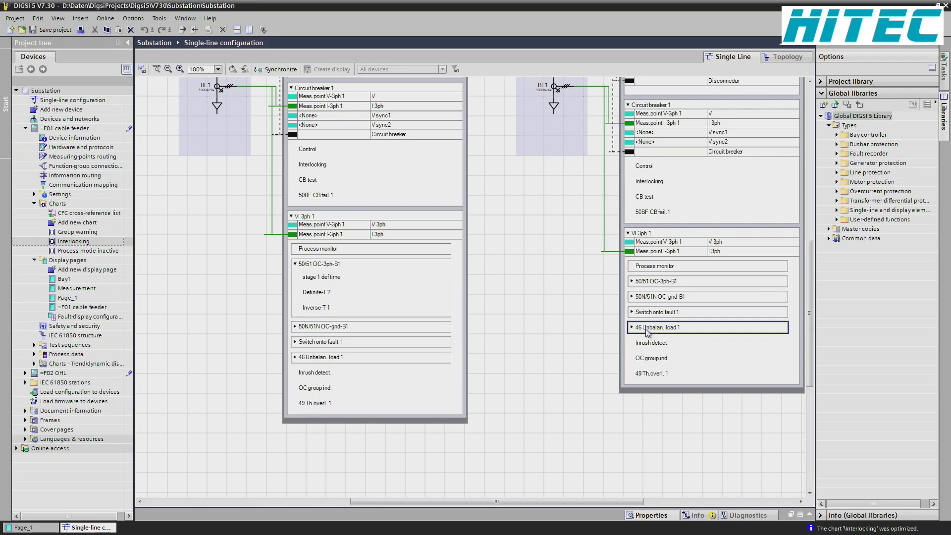
click(649, 375)
right_click(652, 376)
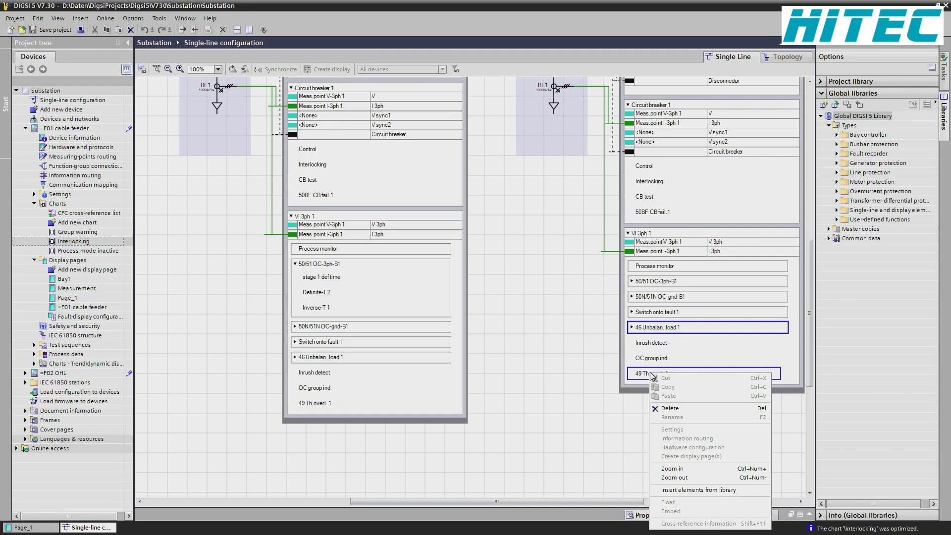
click(674, 408)
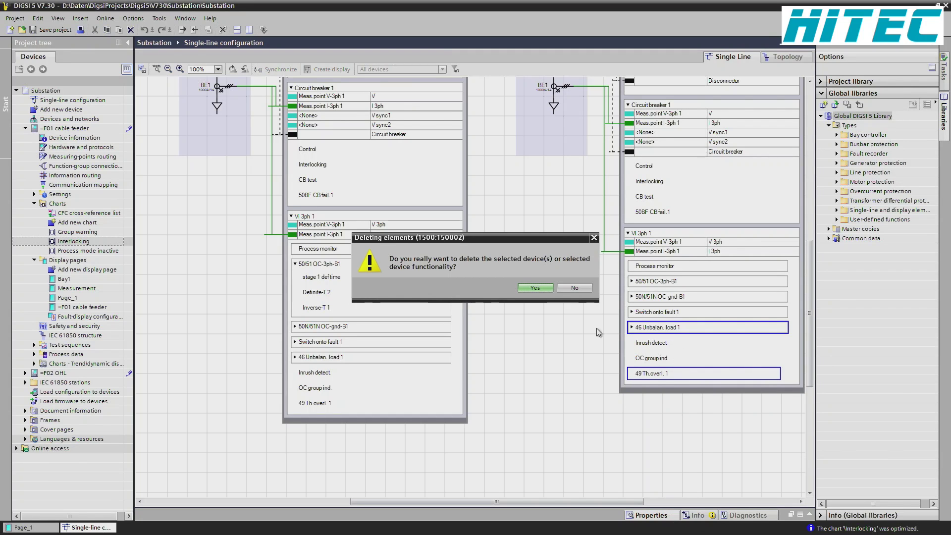
click(537, 288)
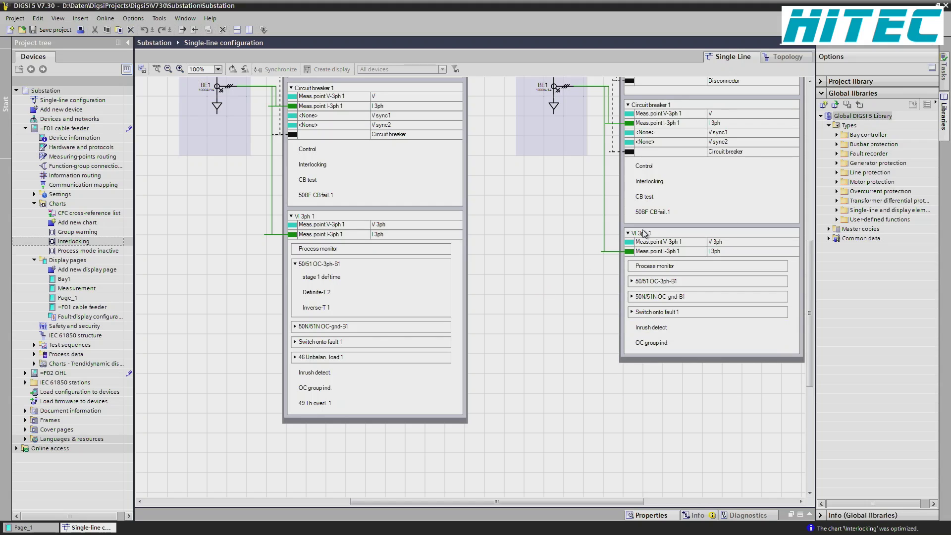
Add 67 Dir.OC-3ph-B1 from the 7SJ85 Overcurrent Protection library to the VI 3ph 1 group.
click(836, 192)
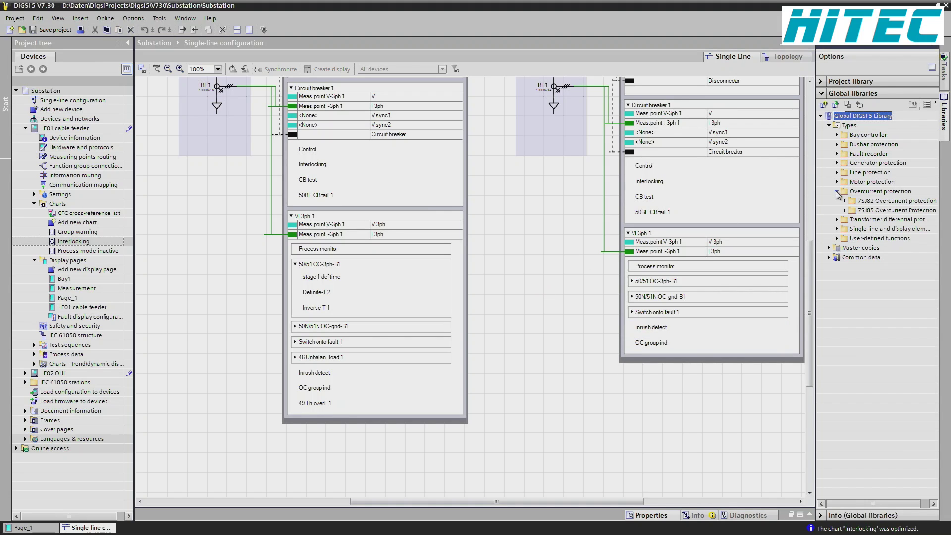
click(844, 210)
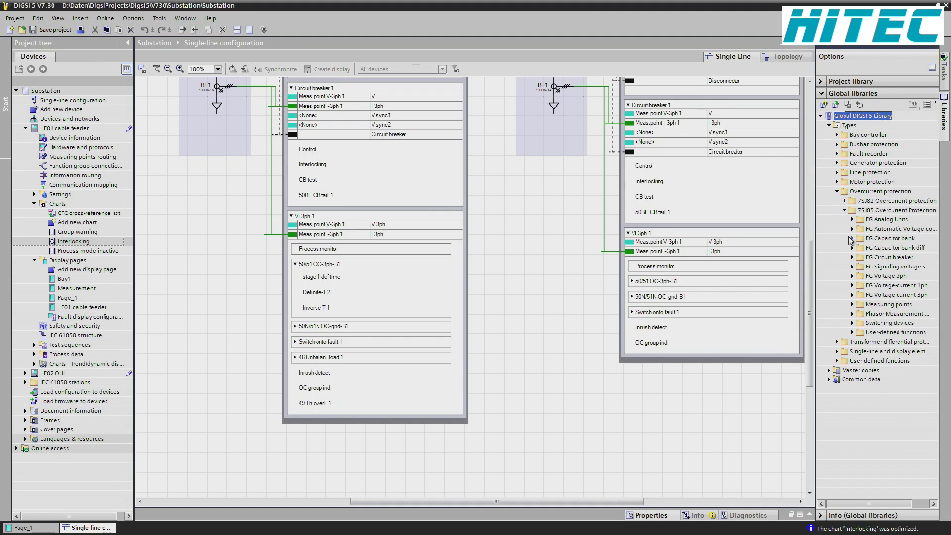
click(852, 295)
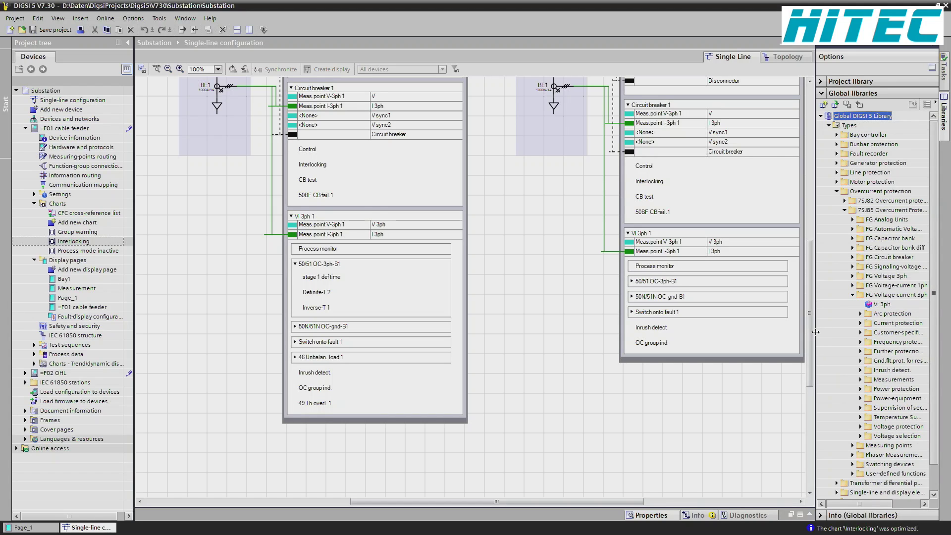
drag(814, 332, 797, 332)
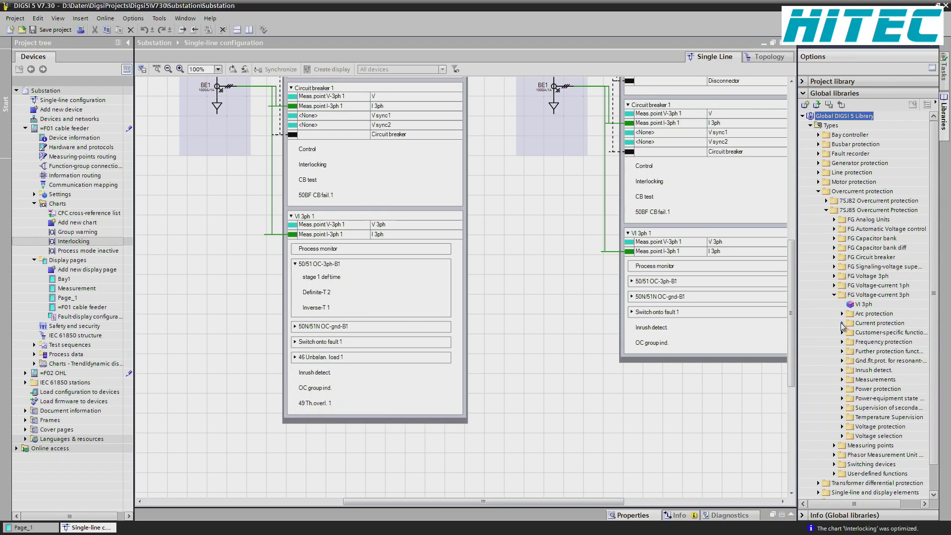
click(842, 324)
click(849, 426)
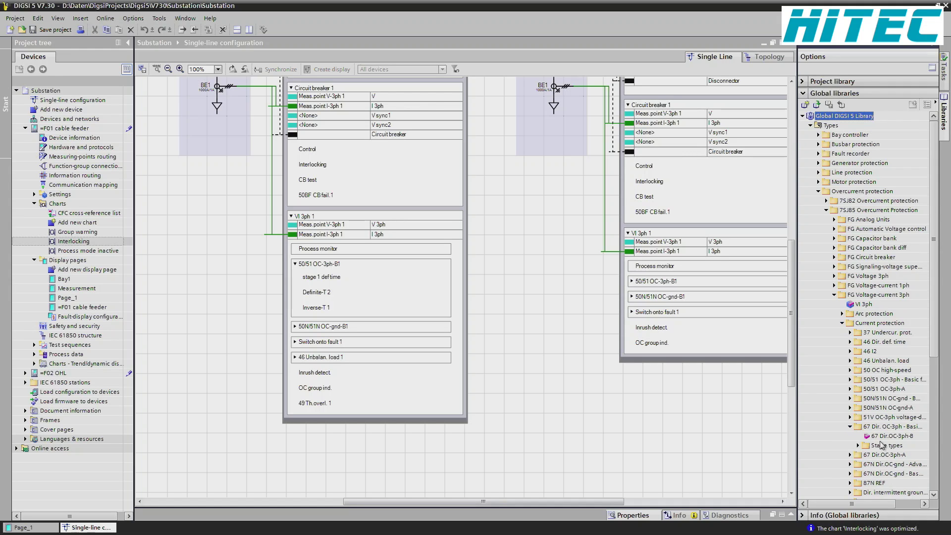
drag(889, 437, 650, 232)
Add 67N Dir.OC-gnd-B1 to the VI 3ph 1 group.
click(849, 454)
click(878, 464)
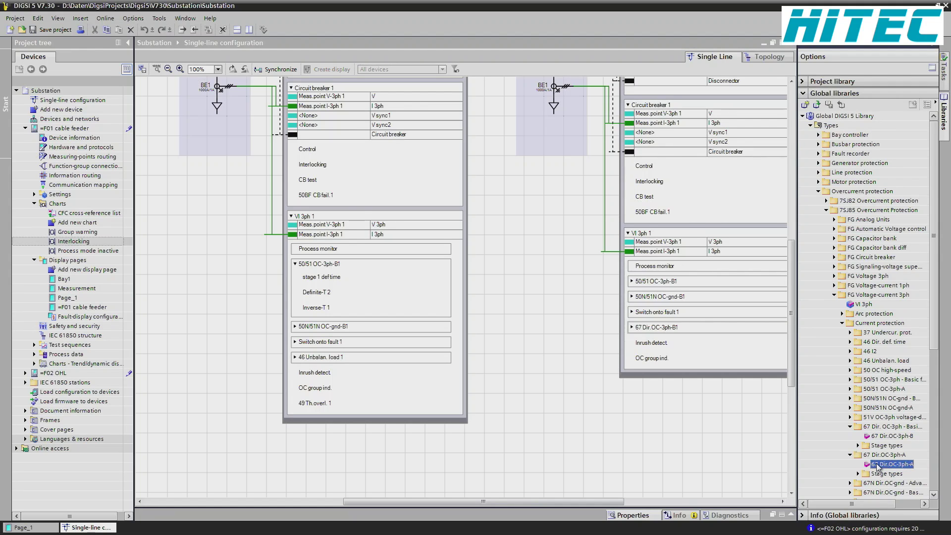
click(850, 455)
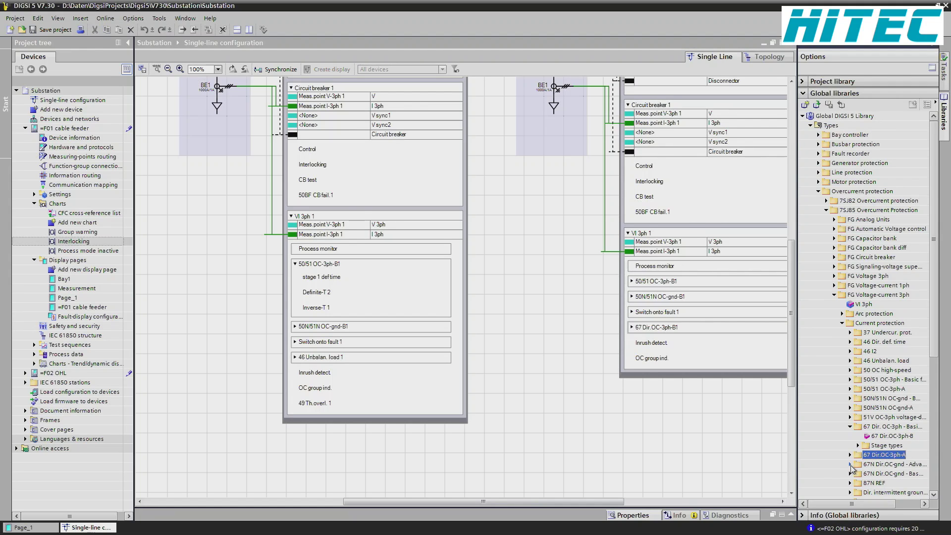
click(850, 474)
drag(892, 483, 648, 233)
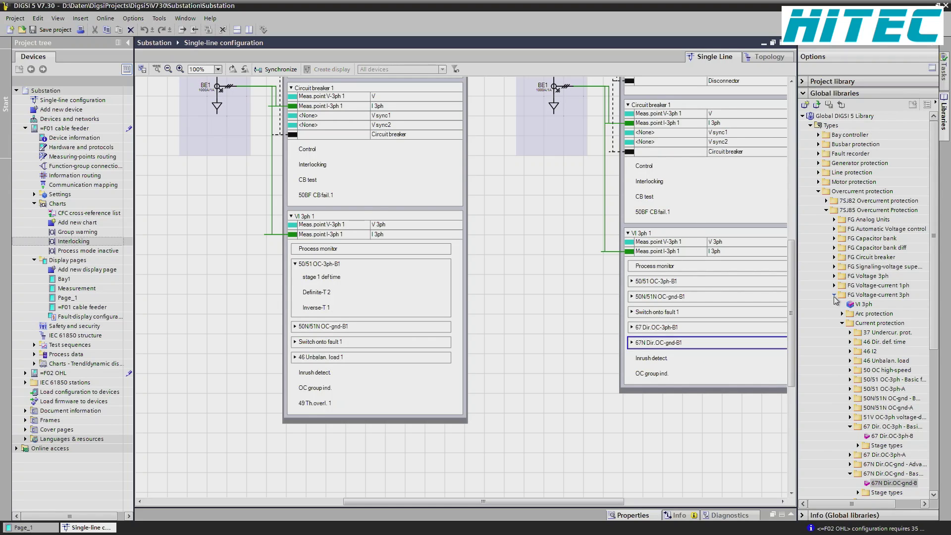
Add 79 Auto. reclosing from the Circuit breaker library group to Circuit breaker 1.
click(834, 296)
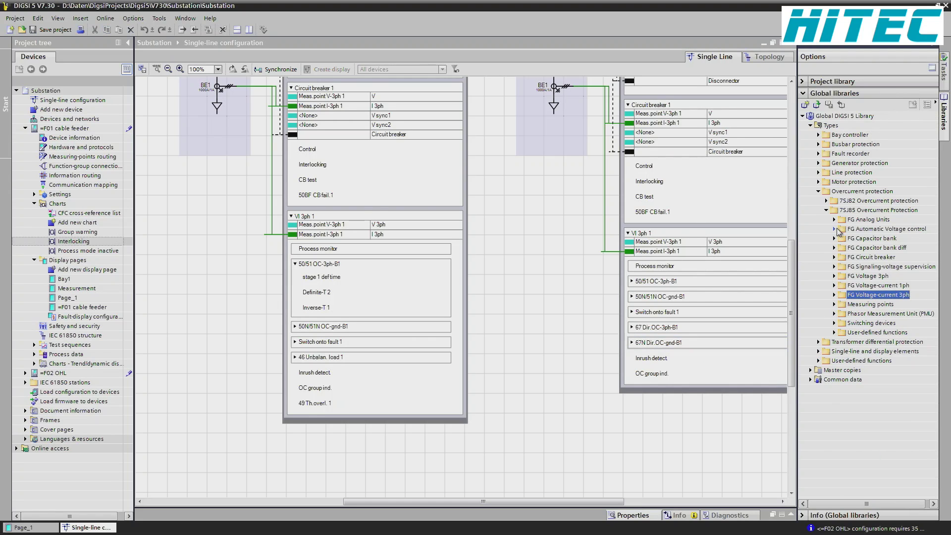
click(834, 257)
click(842, 304)
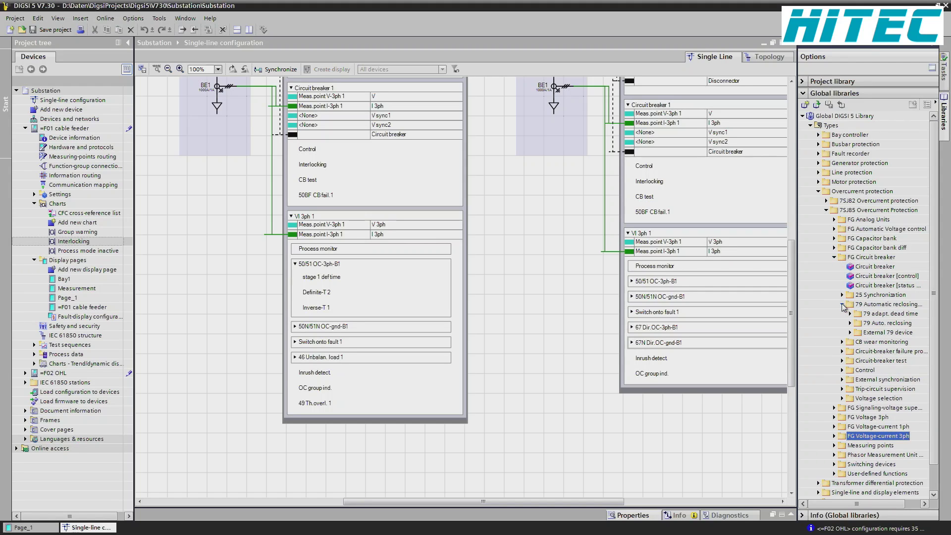
double_click(851, 323)
click(895, 332)
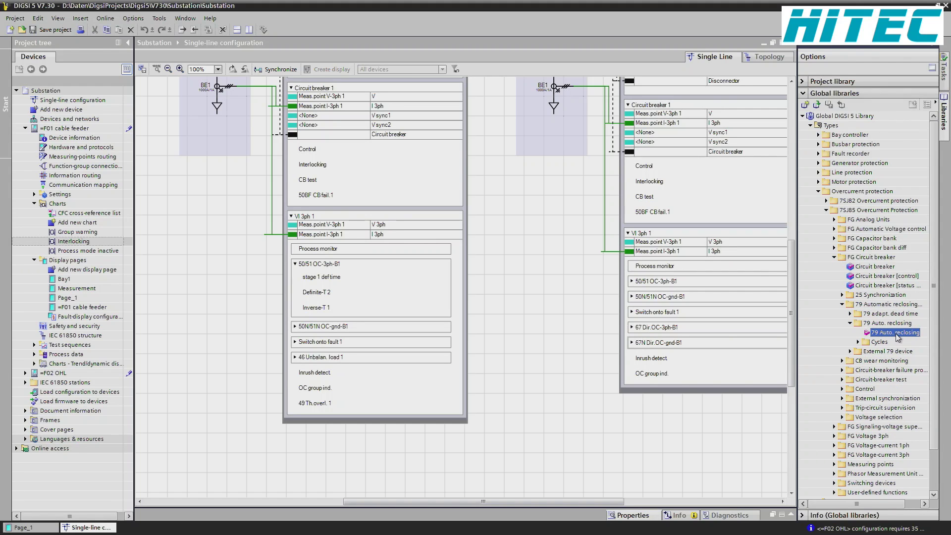
drag(897, 337, 659, 105)
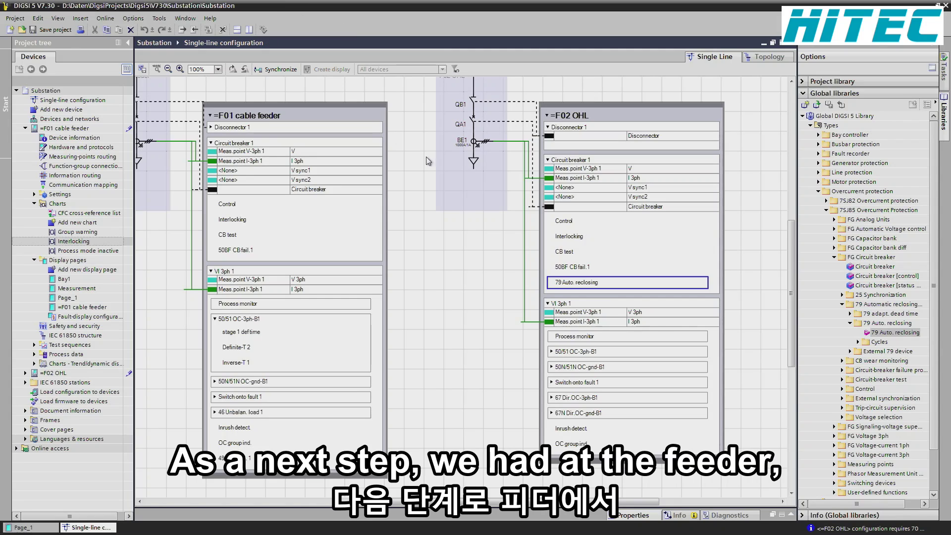
Delete the cable symbol below BE1 and place a Feeder symbol from Single-line and display elements.
click(471, 163)
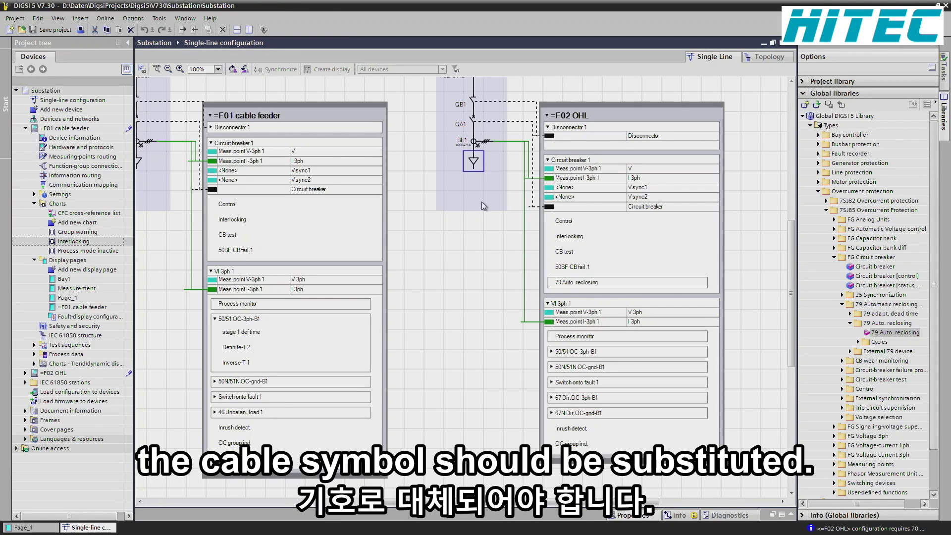
key(Delete)
click(818, 191)
click(818, 210)
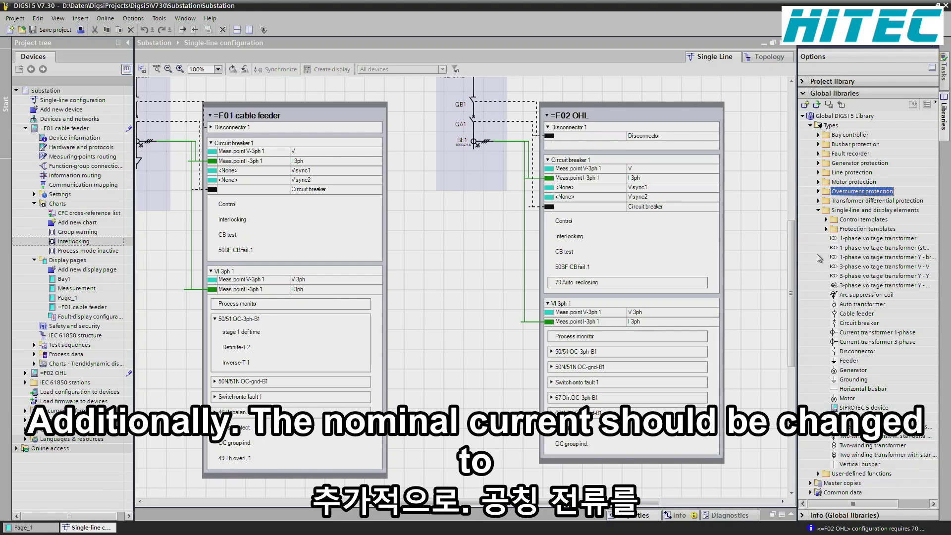
click(849, 363)
drag(850, 368, 474, 170)
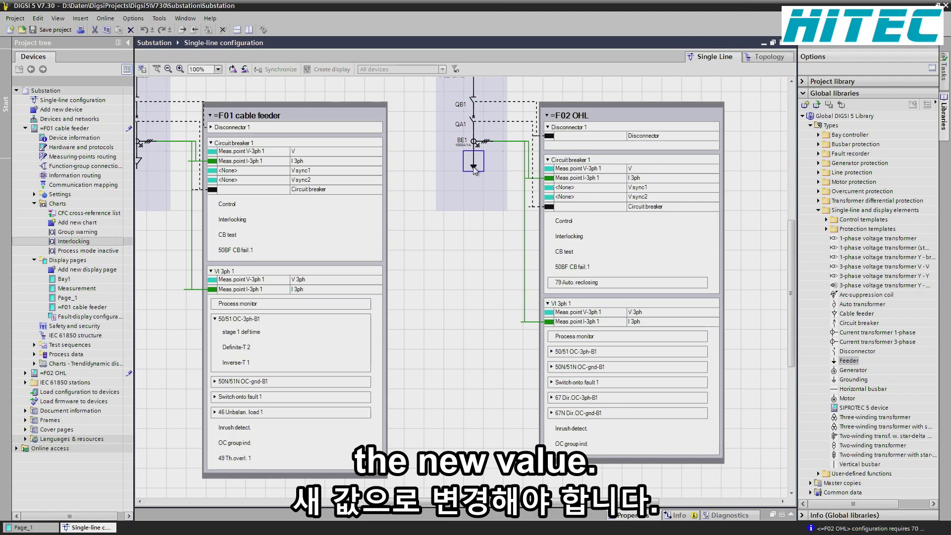
click(462, 145)
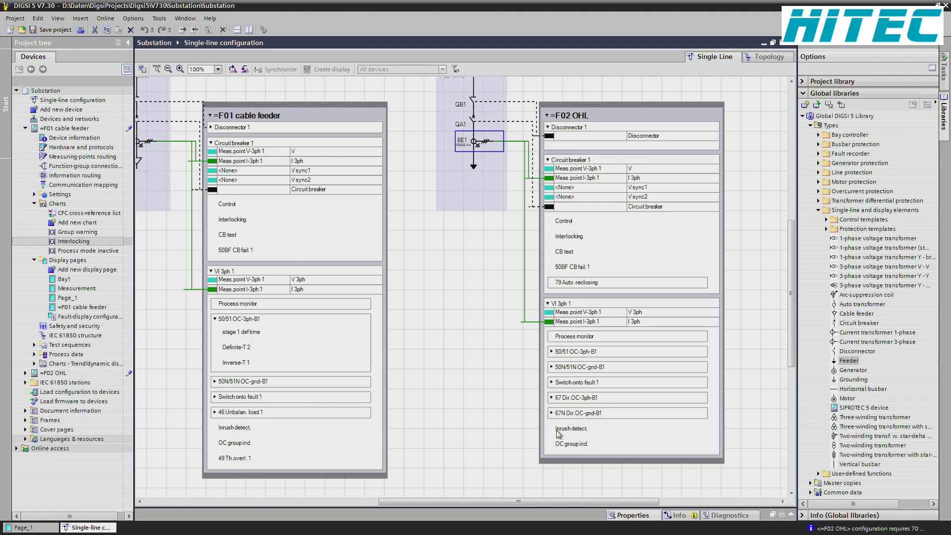
Change current transformer BE1's primary current from 1000 A to 600 A.
drag(617, 507, 600, 285)
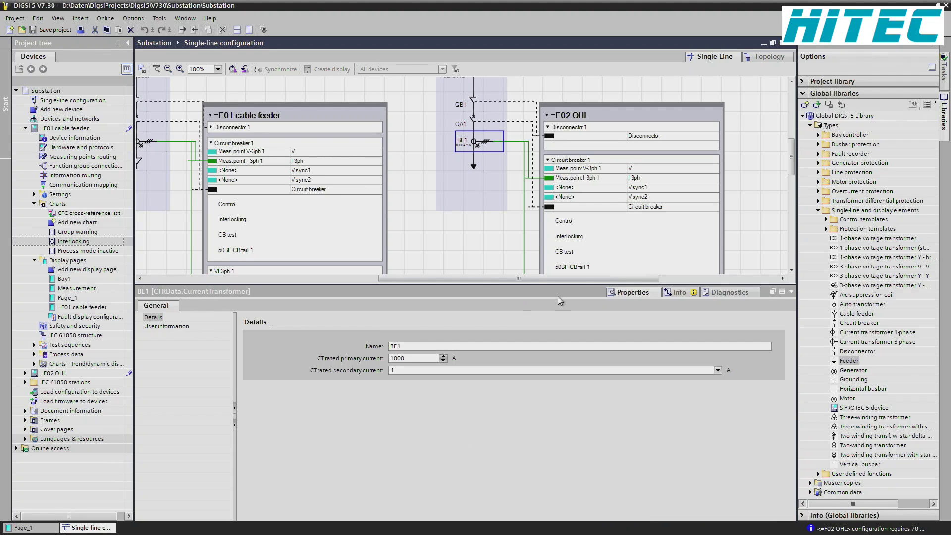
drag(418, 358, 359, 356)
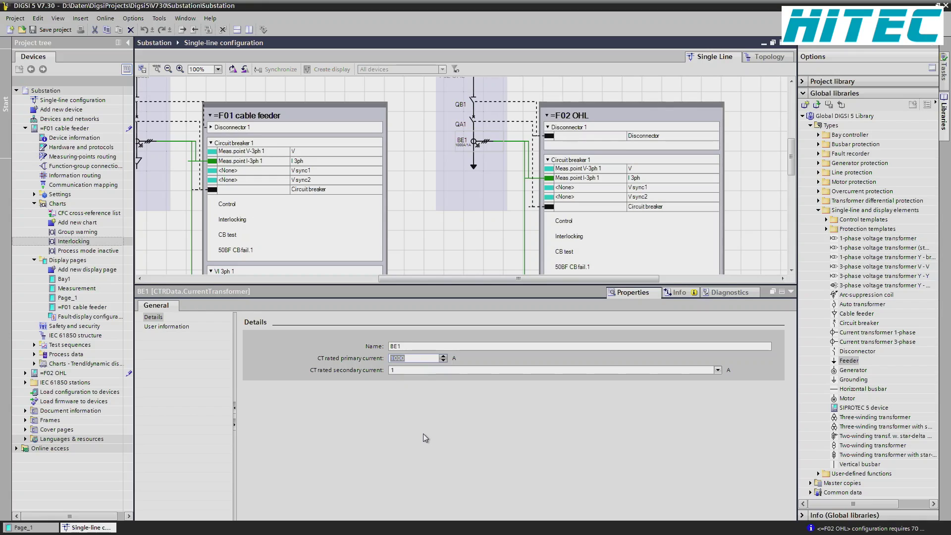
text(6)
key(Return)
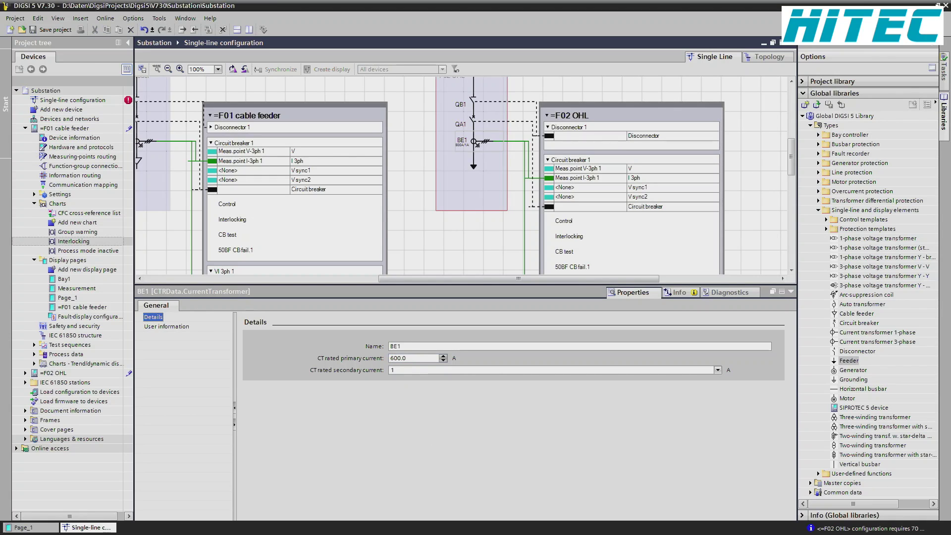
Synchronize the =F02 OHL bay and accept adapting secondary values to the new ratio.
click(792, 293)
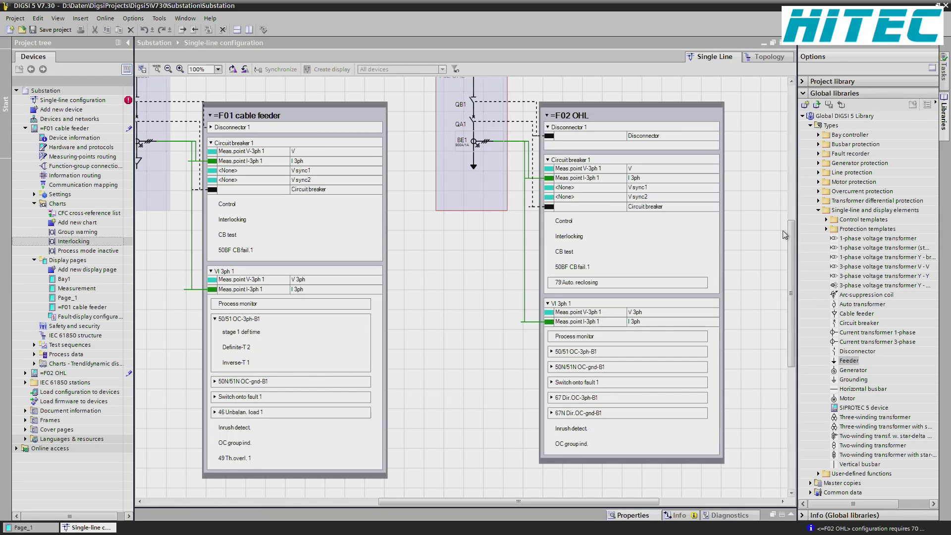
drag(791, 246, 788, 220)
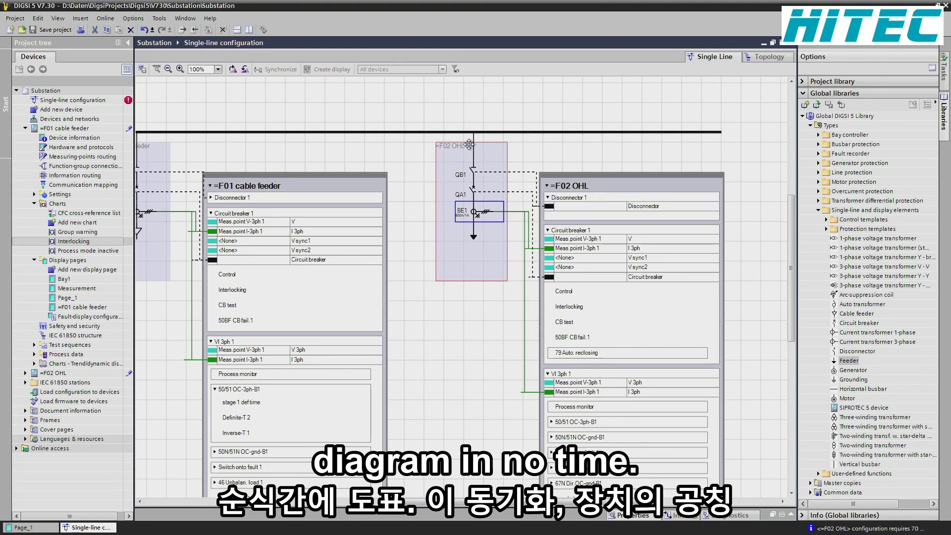
click(618, 183)
click(277, 70)
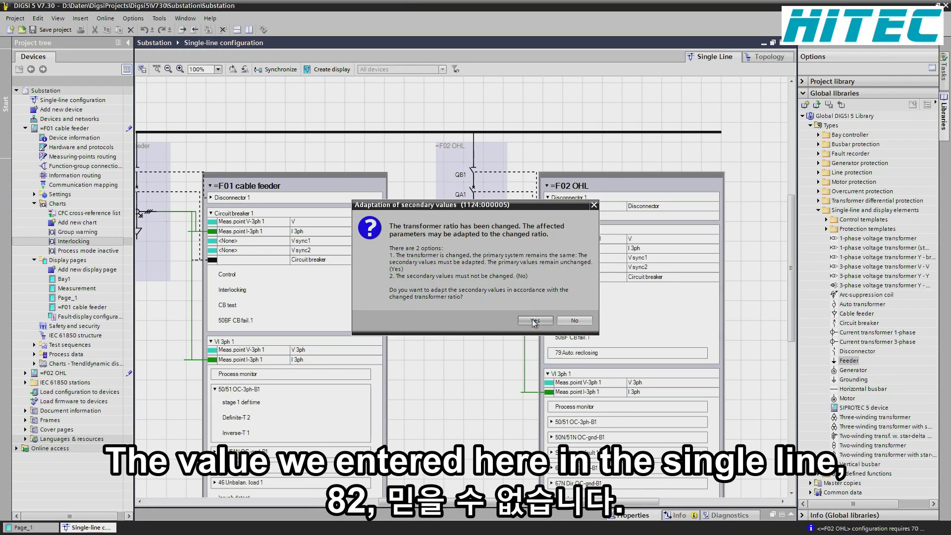
click(535, 320)
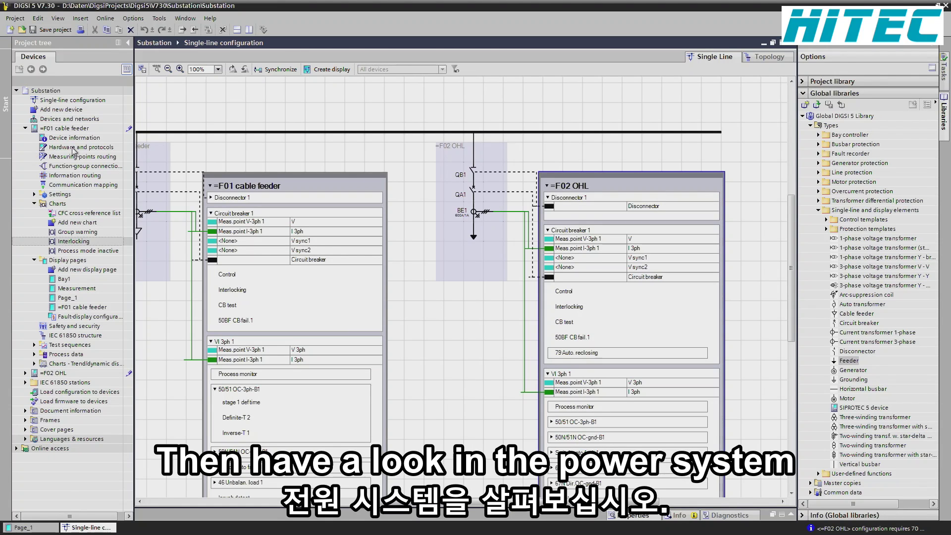
Open =F02 OHL Settings > Power system > Meas.point I-3ph 1, showing 600.0 A rated primary current.
click(25, 128)
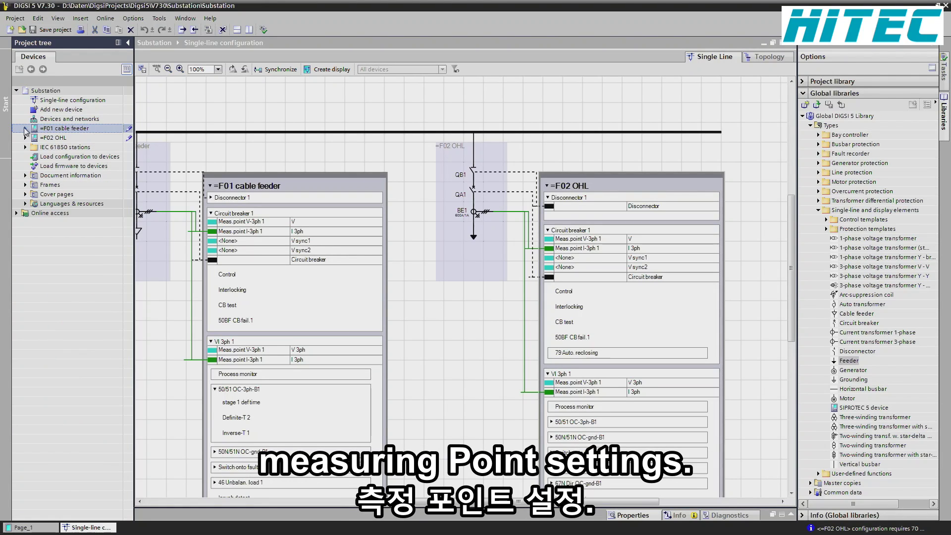
click(25, 138)
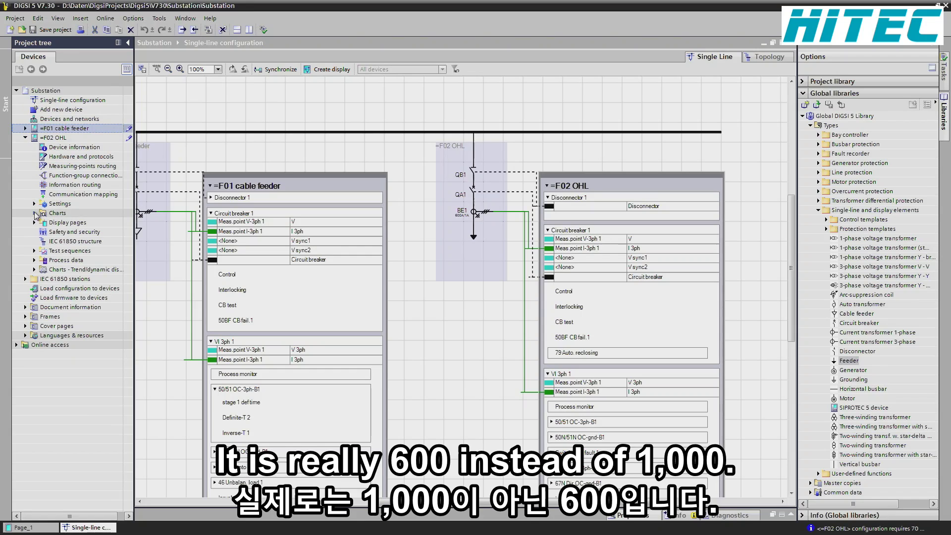
click(34, 203)
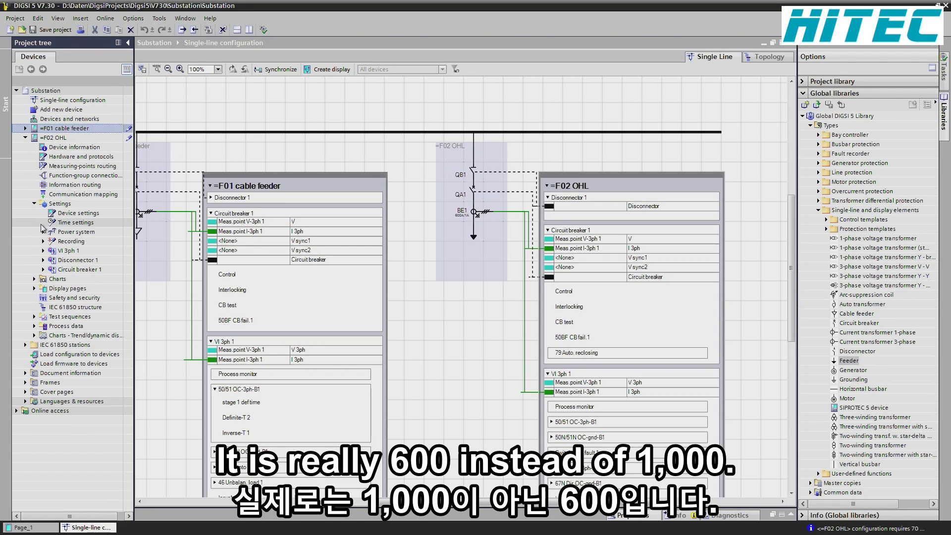
click(43, 231)
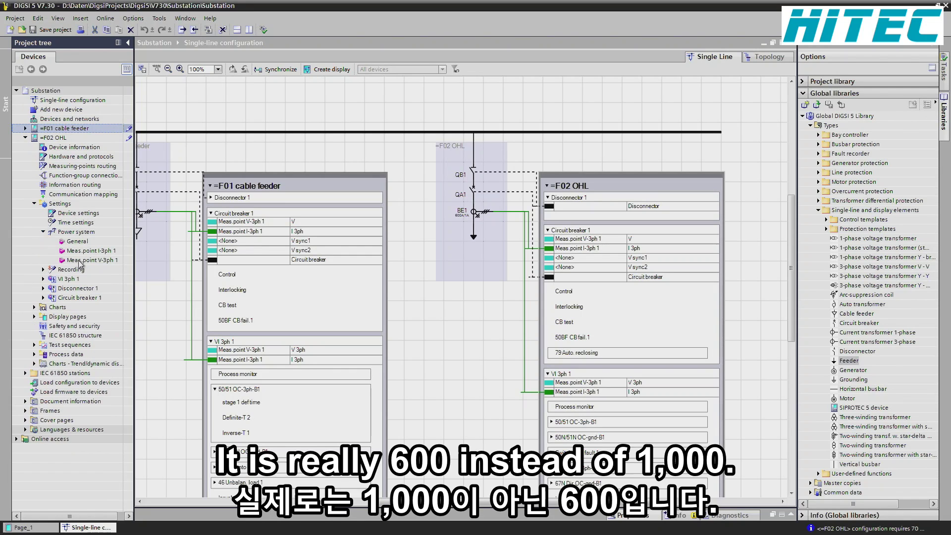
double_click(93, 251)
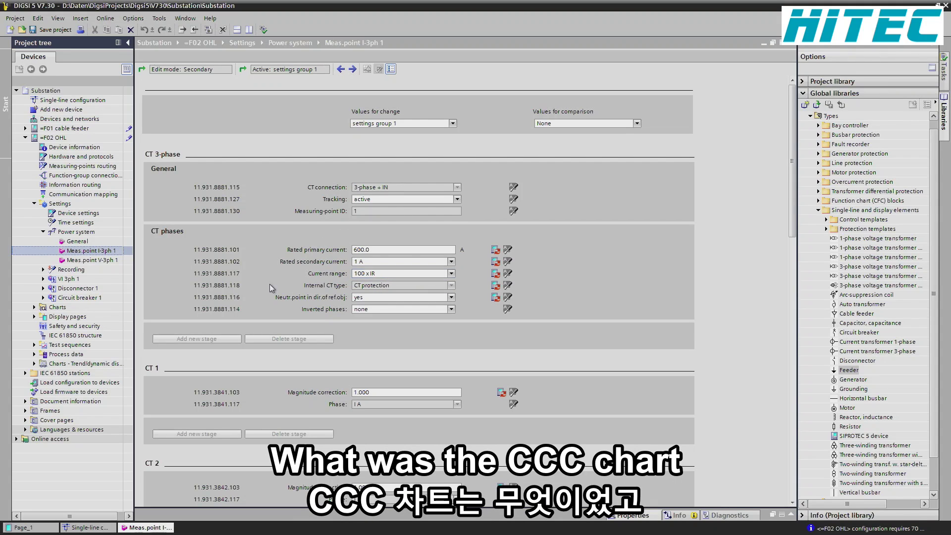
click(35, 308)
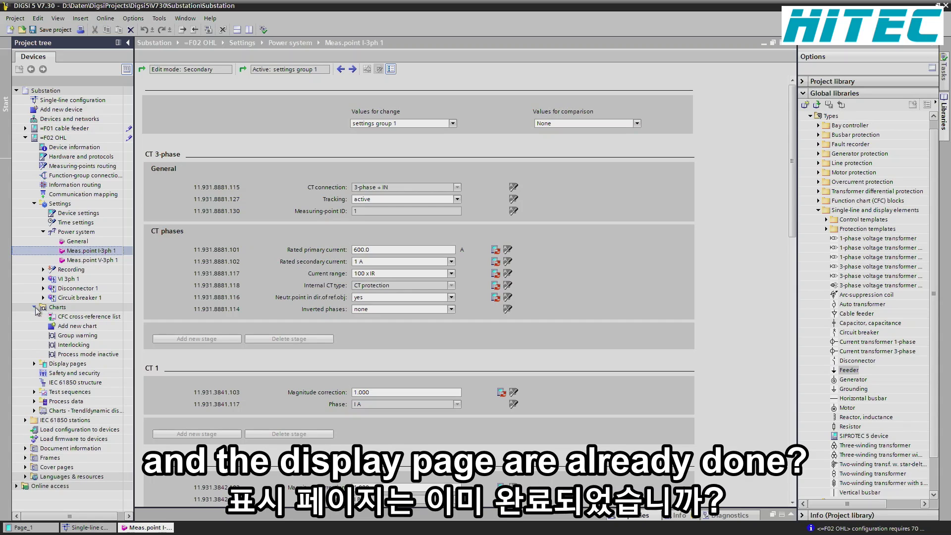
click(75, 346)
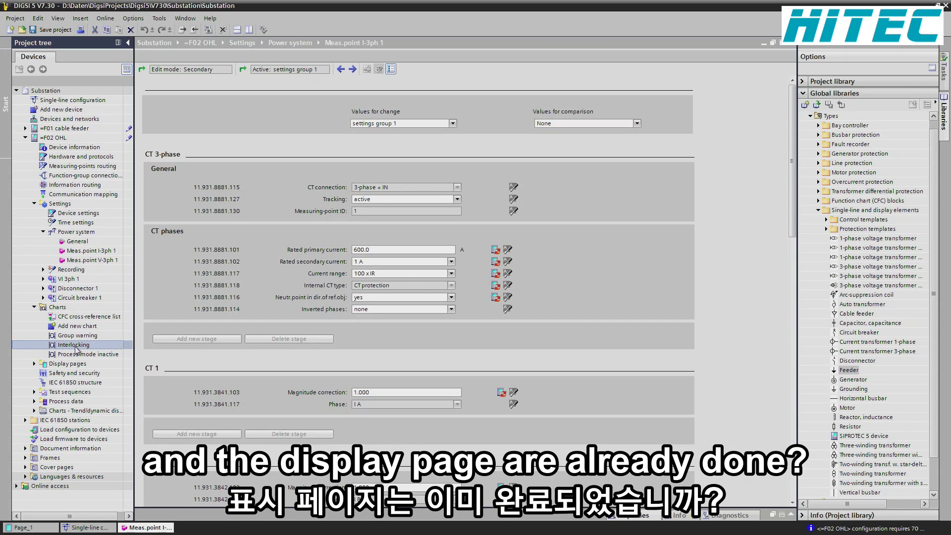
Check the =F02 OHL Interlocking chart, then open its =F01 cable feeder display page.
double_click(75, 346)
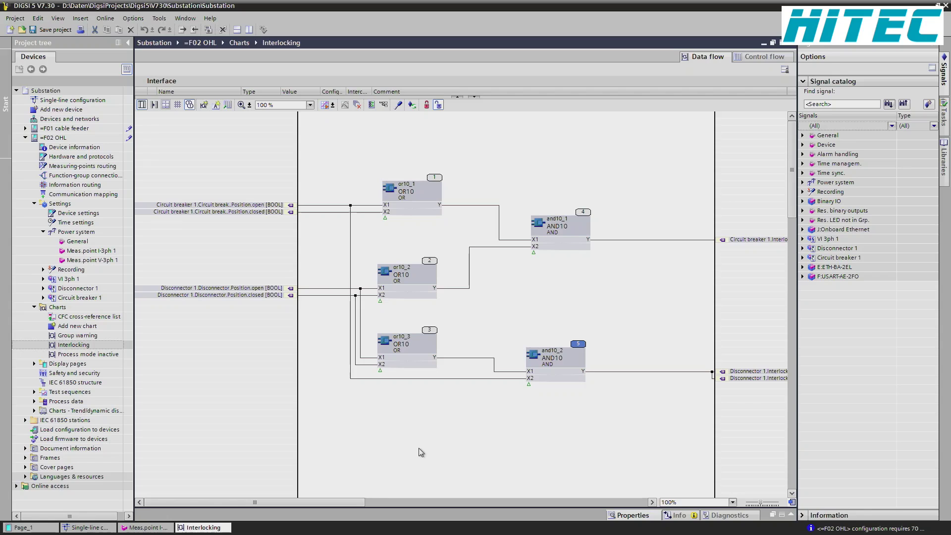
click(790, 43)
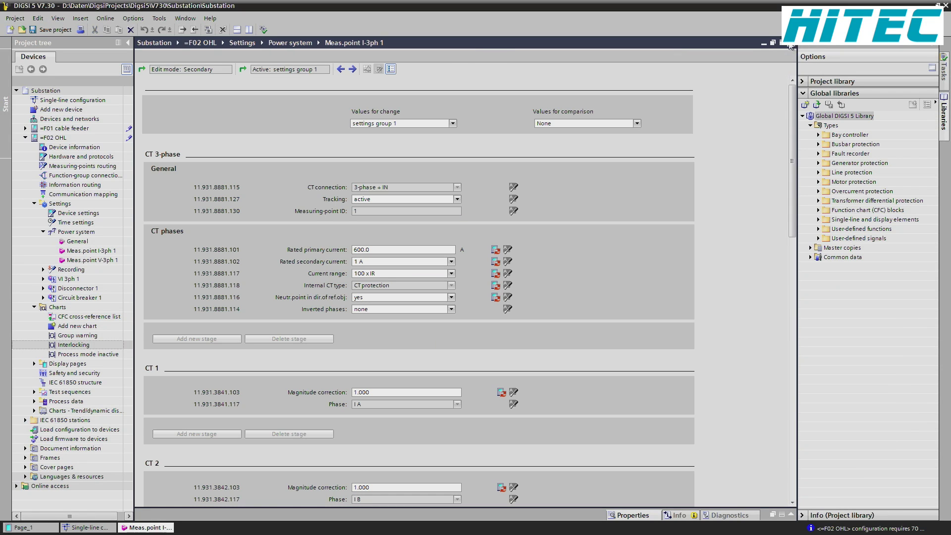
click(35, 363)
click(34, 364)
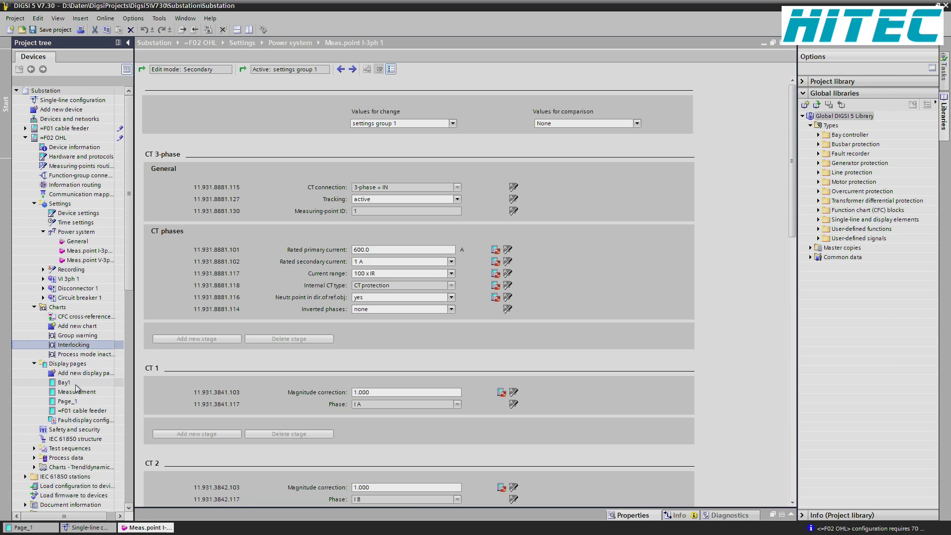
click(66, 411)
double_click(66, 411)
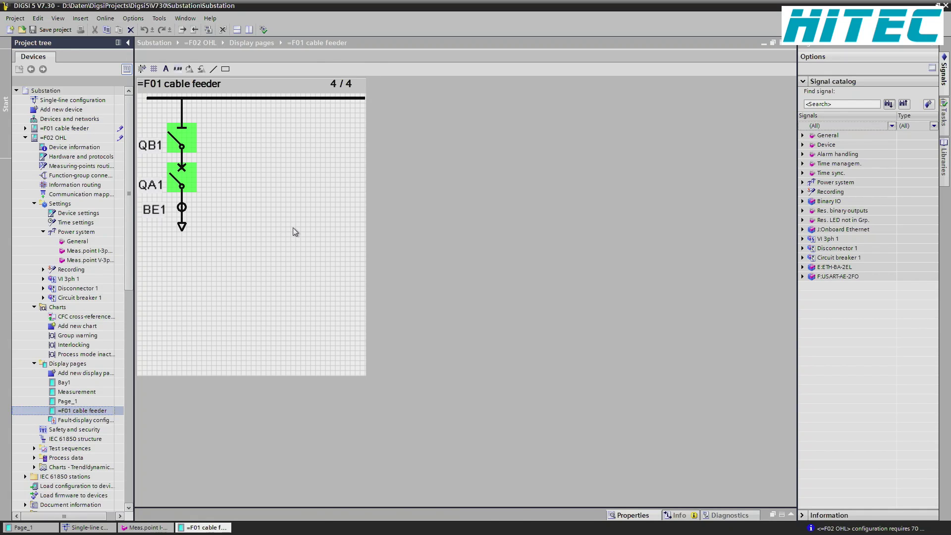
Delete the triangle below BE1 on the display page and place the library Feeder symbol there.
click(183, 227)
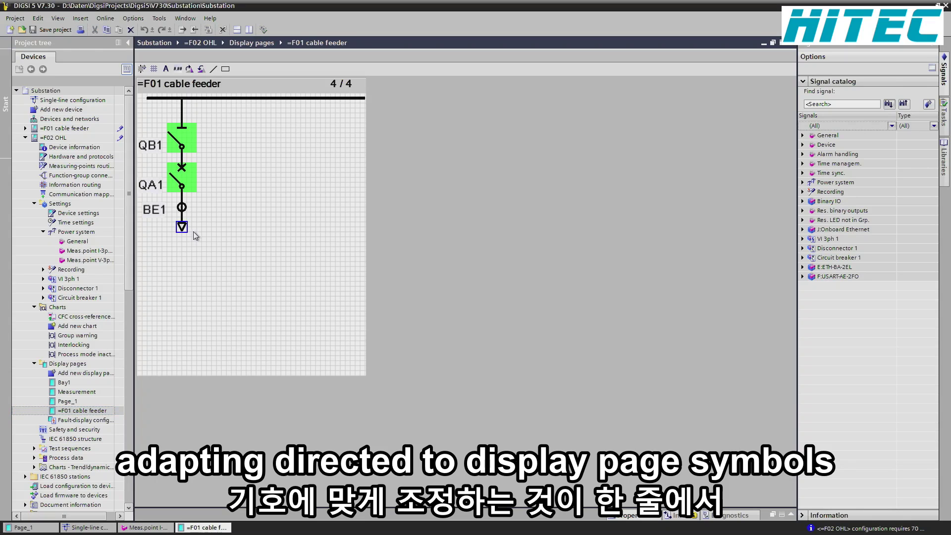
key(Delete)
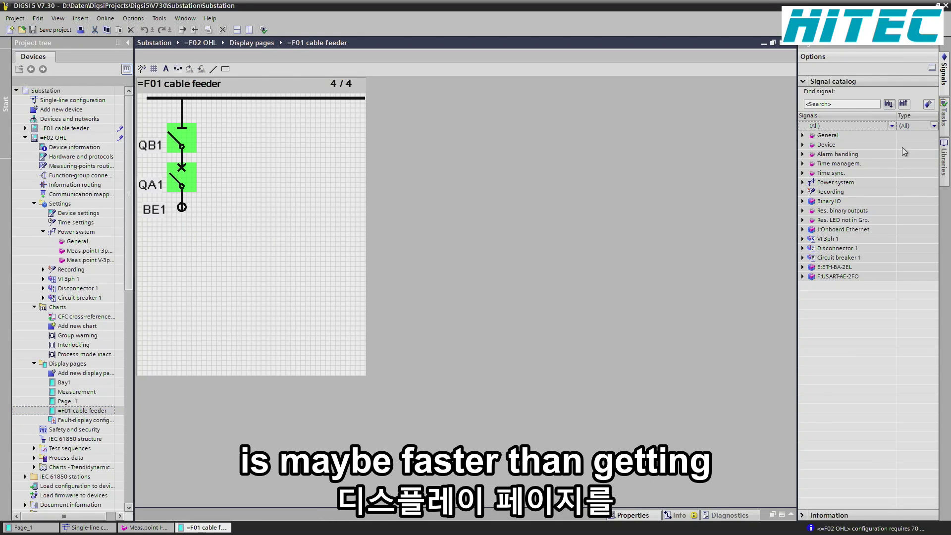
click(945, 168)
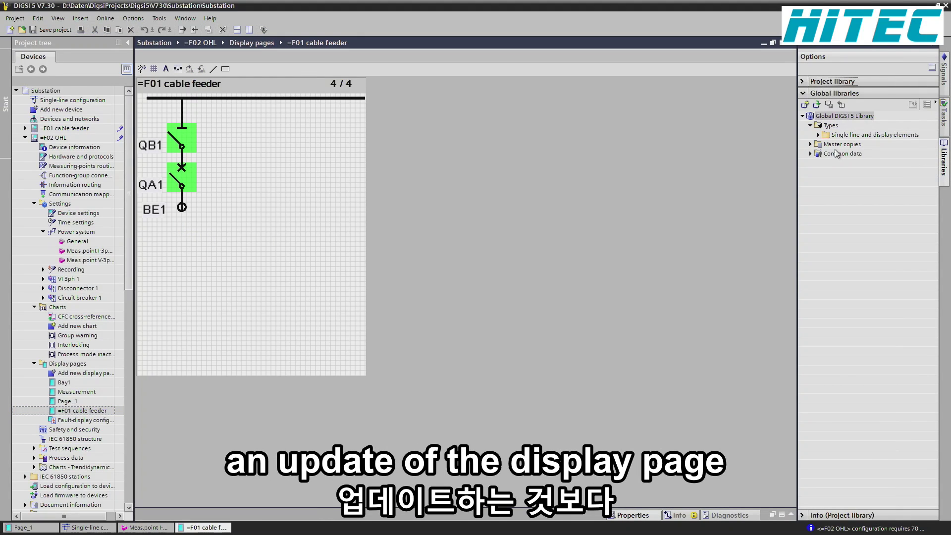
click(819, 135)
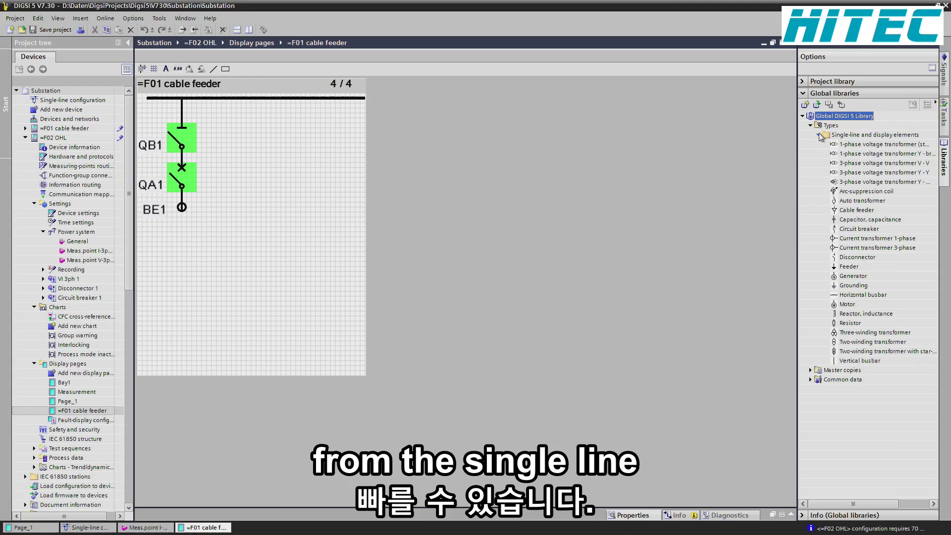
click(850, 267)
drag(852, 270, 182, 227)
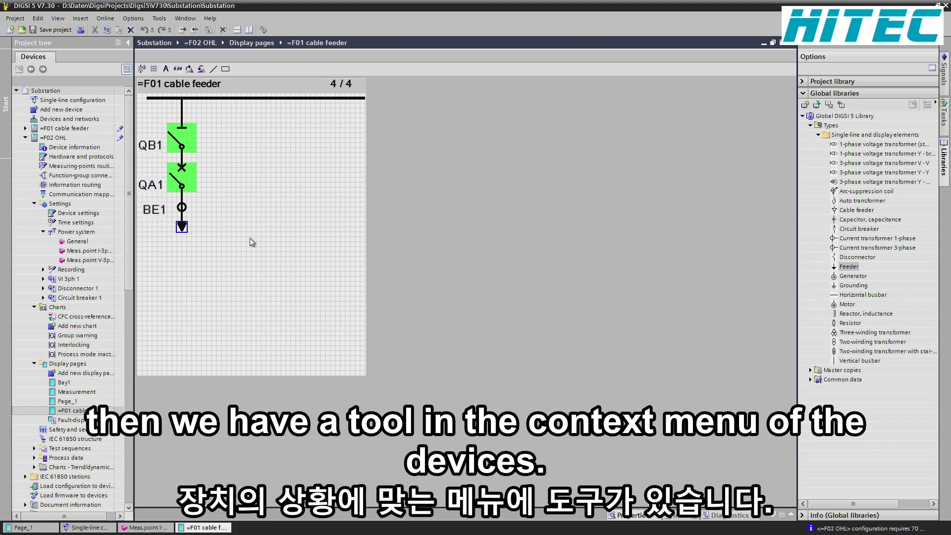
Compare the =F02 OHL device against the offline =F01 cable feeder device.
right_click(49, 137)
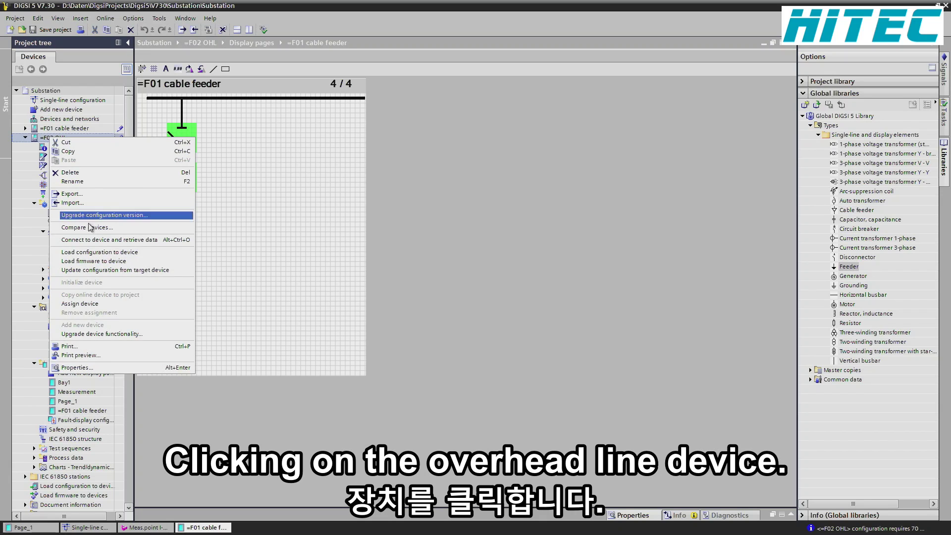
click(100, 228)
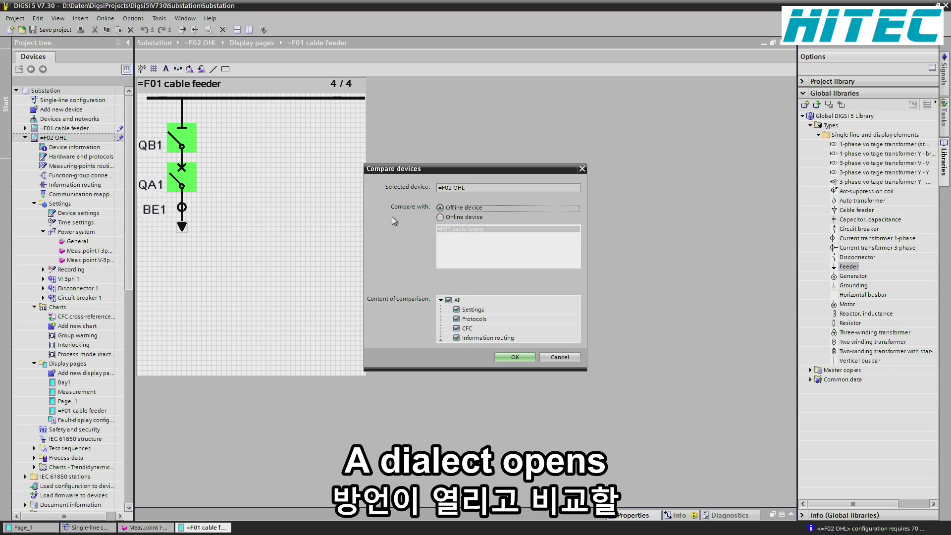
click(462, 228)
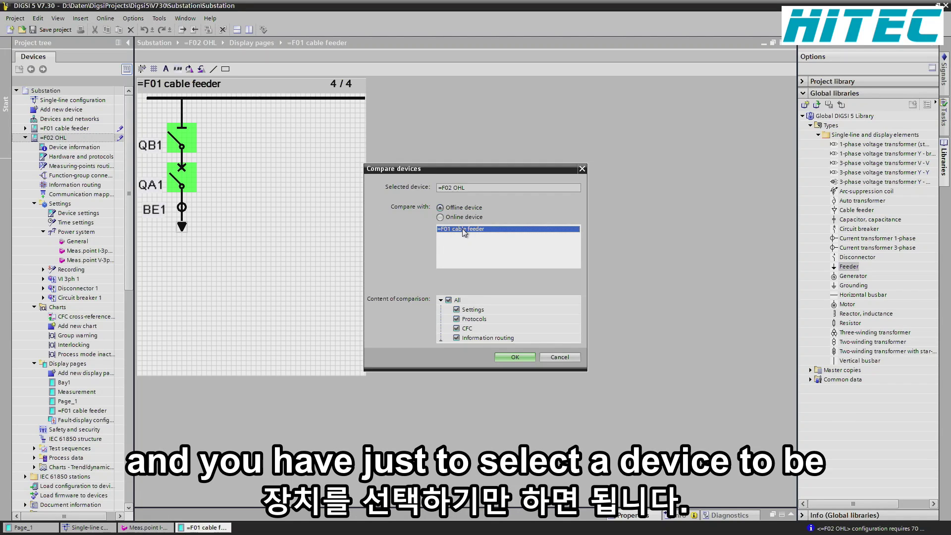
click(510, 357)
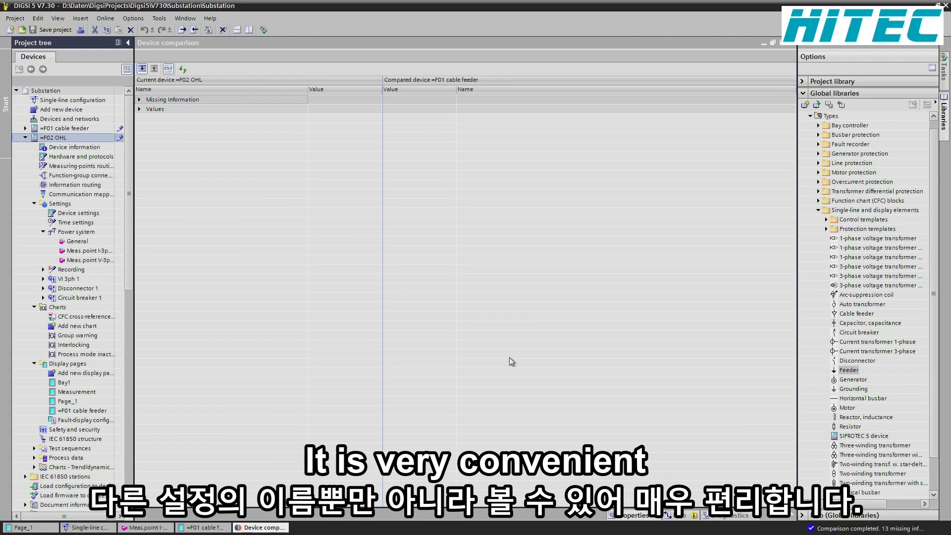
Expand the device comparison to show differences such as 600.0 A versus 1000.0 A rated primary current.
click(142, 68)
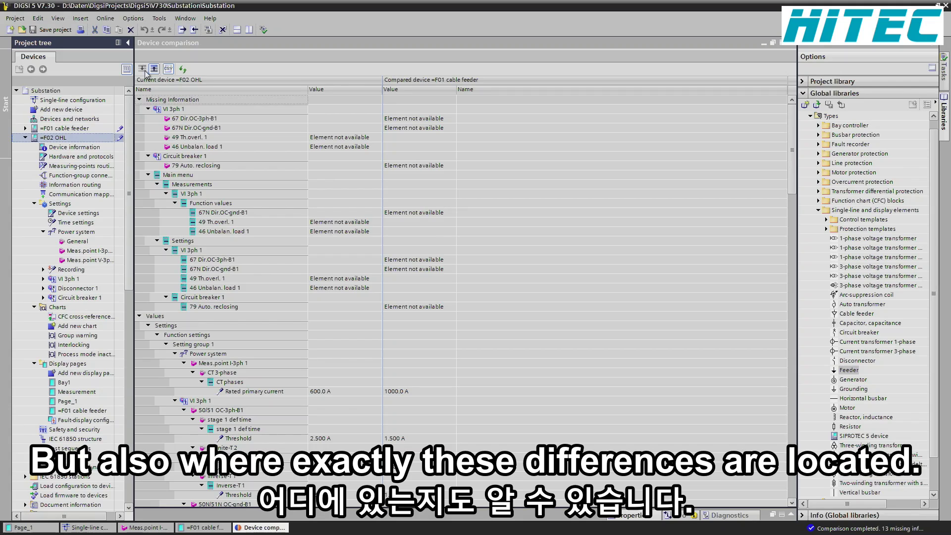